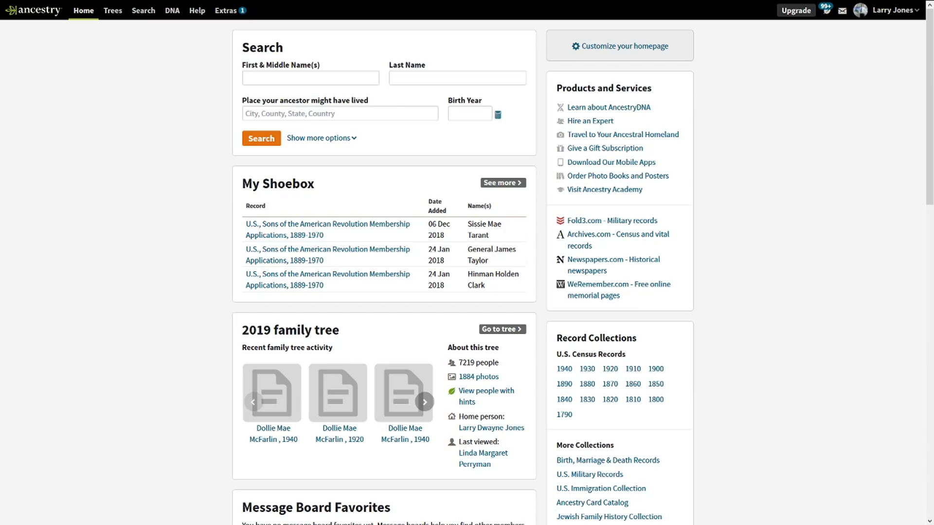
- In the homepage customization, move the My Shoebox section above Search and return it to its original place
click(631, 47)
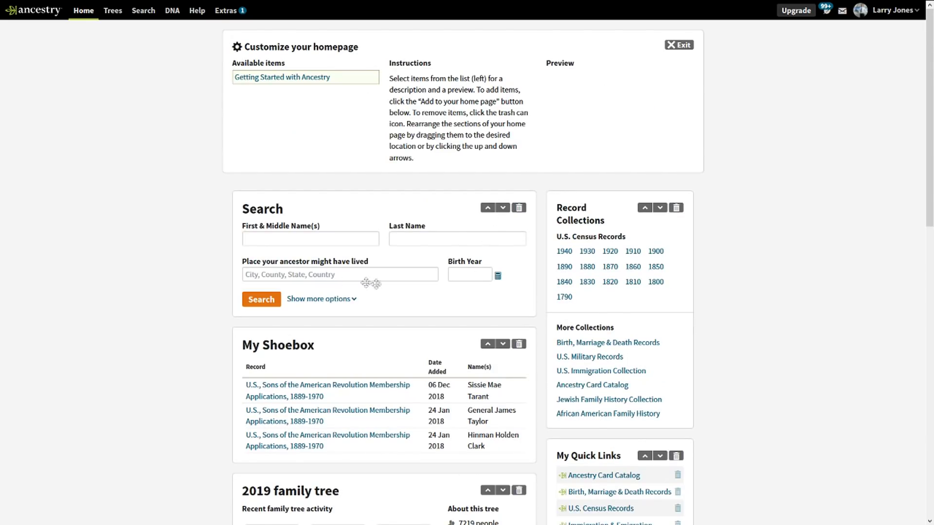
drag(408, 338, 415, 418)
drag(397, 365, 392, 243)
click(487, 354)
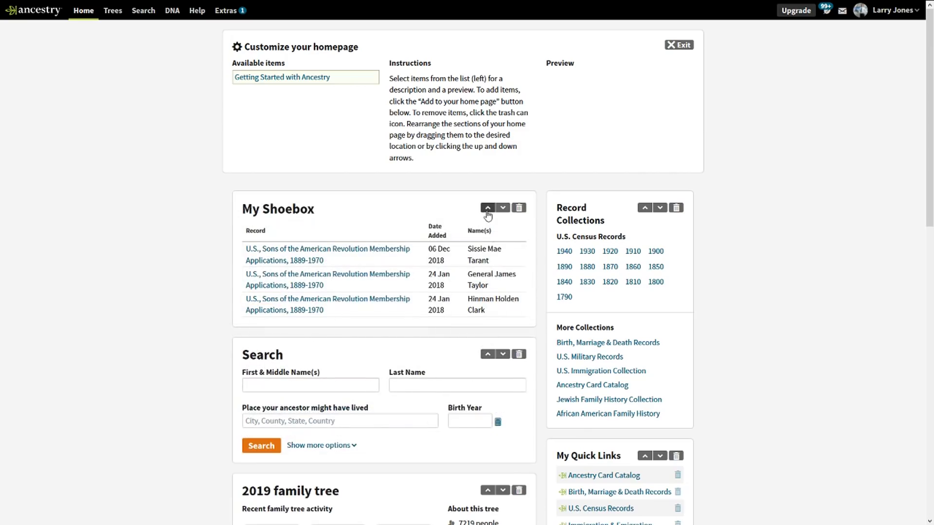
click(503, 208)
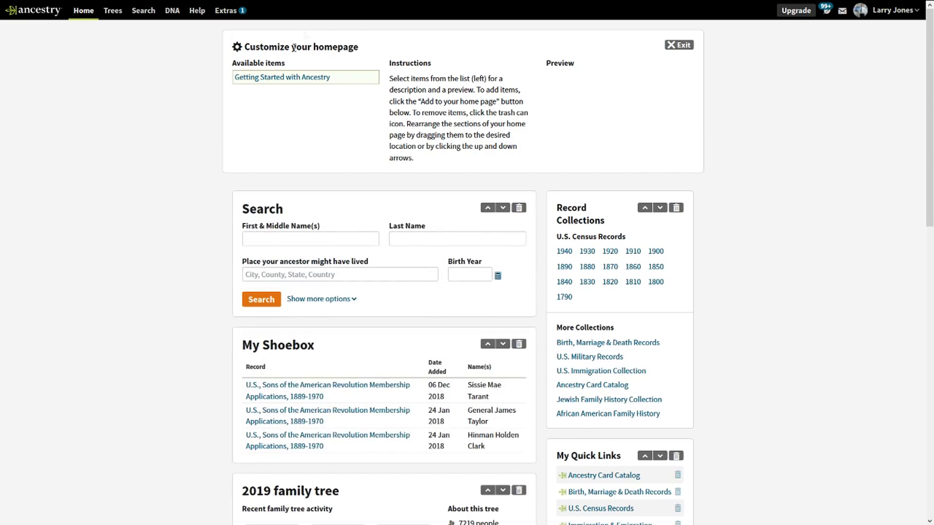
- Add the Getting Started with Ancestry widget to the homepage, remove it again, and exit customization
click(277, 79)
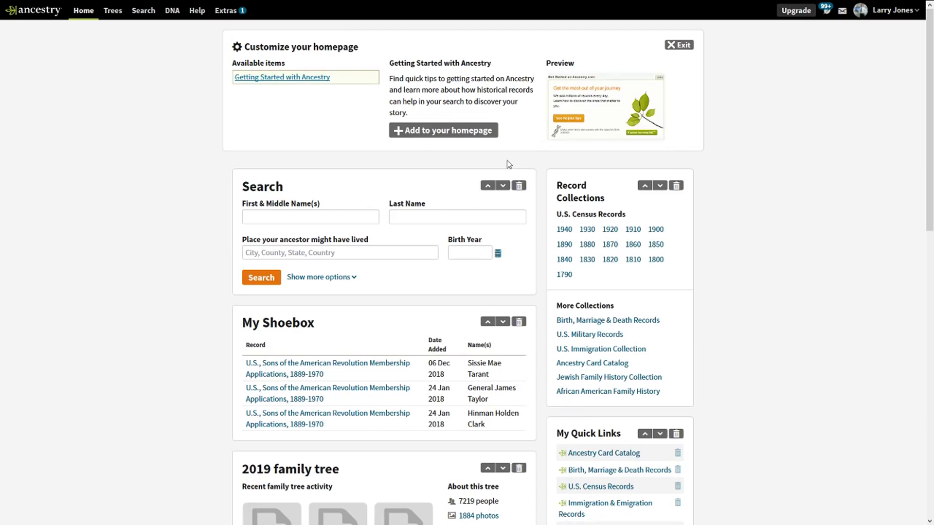
click(398, 131)
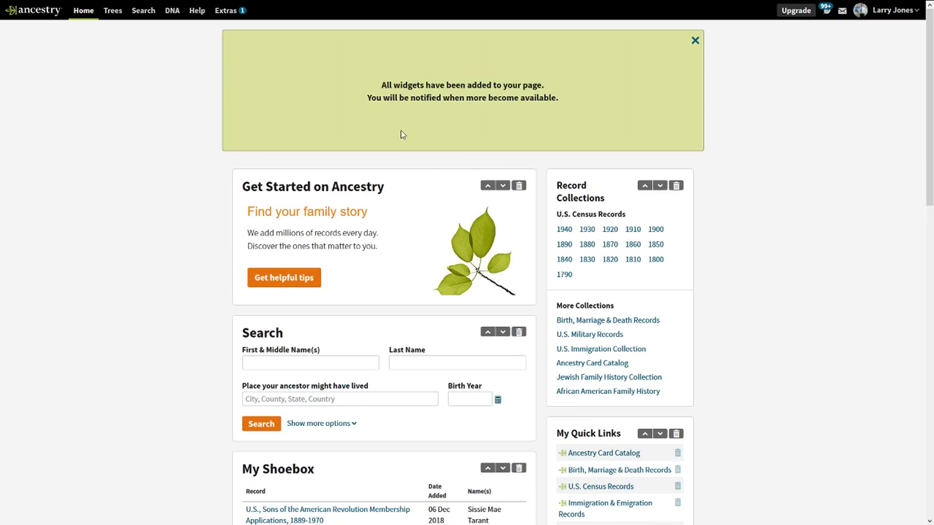
click(519, 187)
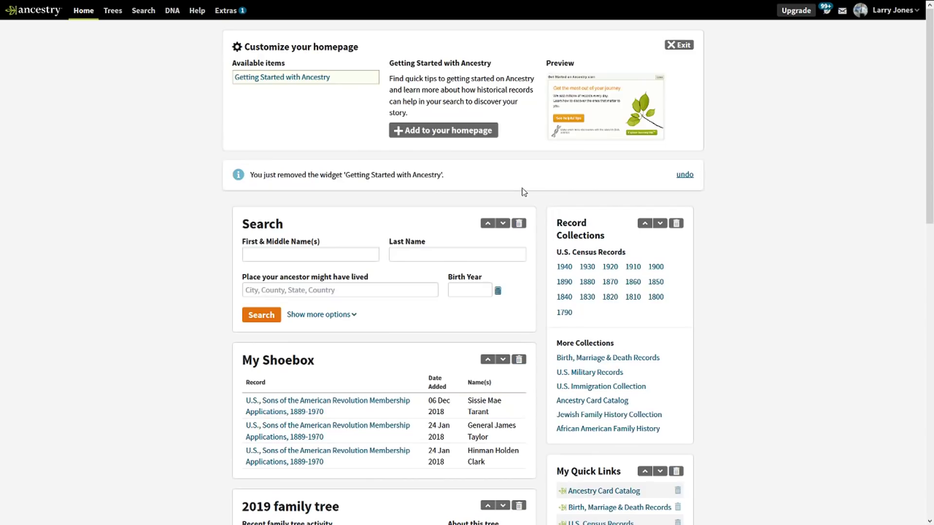
click(680, 45)
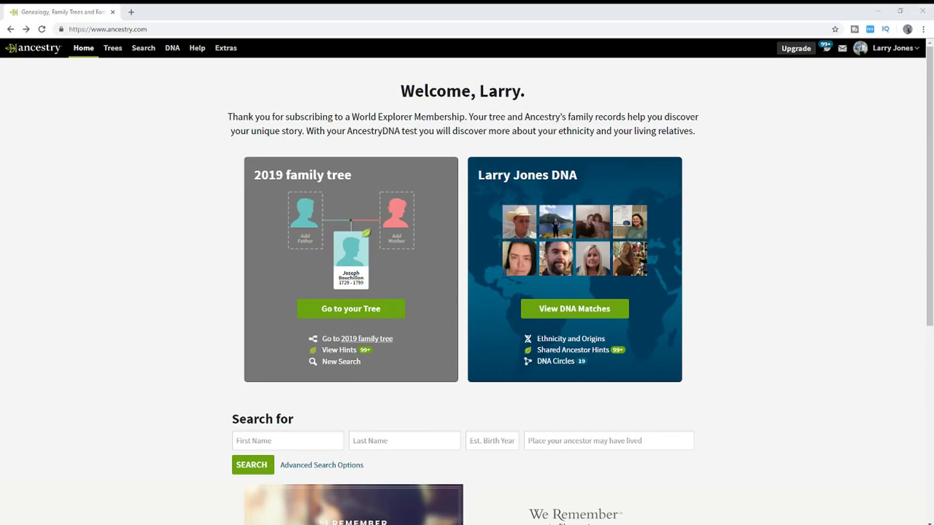
- Compare the new homepage's family tree, DNA and search areas with the old customizable homepage
scroll(467, 282, down, 5)
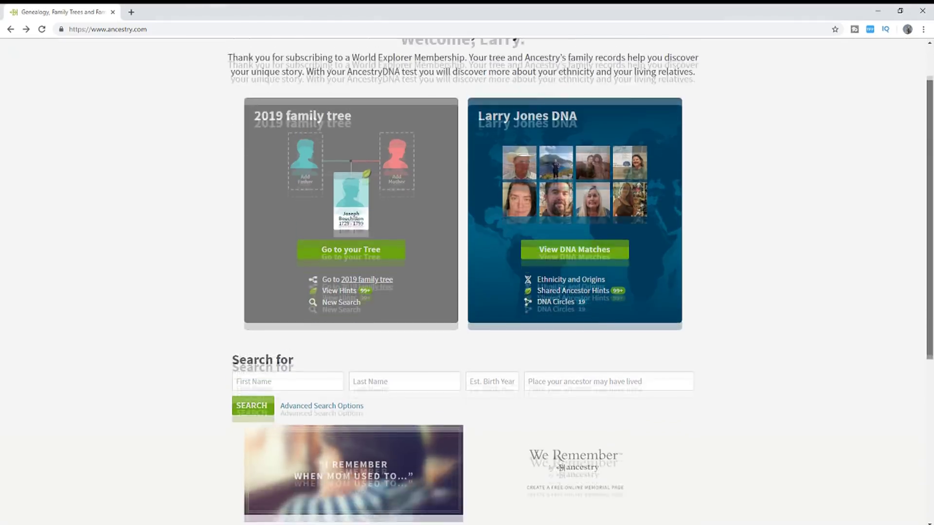
scroll(467, 283, down, 2)
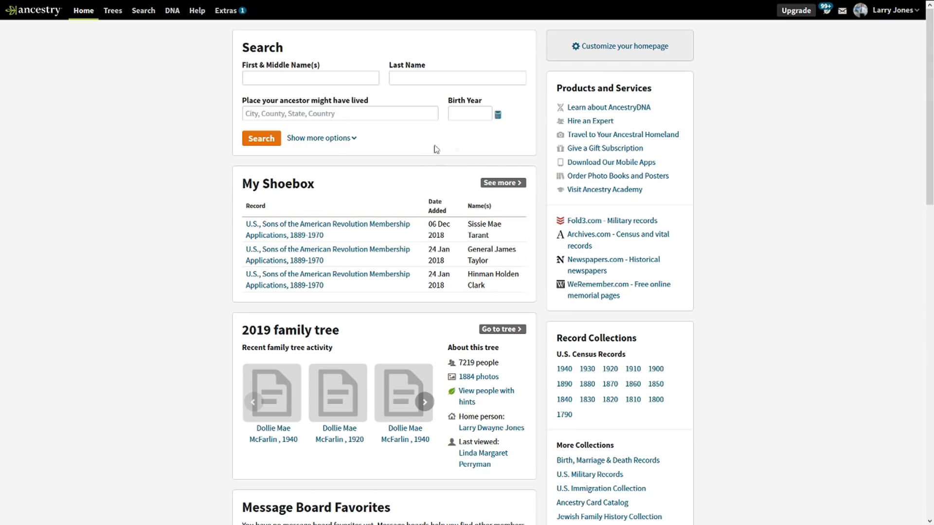
key(F11)
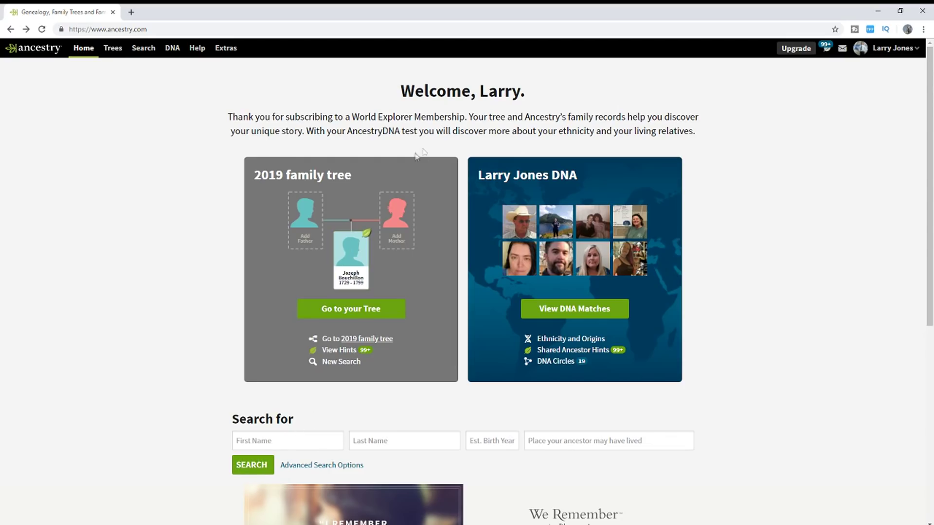
click(377, 315)
click(172, 47)
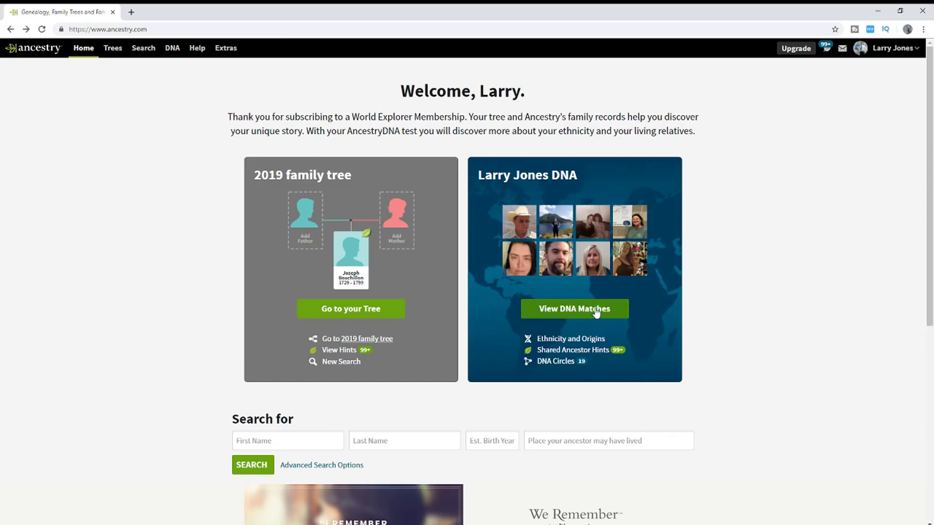
- Open the We Remember memorial site from the lower part of the new homepage and return to the homepage
drag(929, 163, 931, 355)
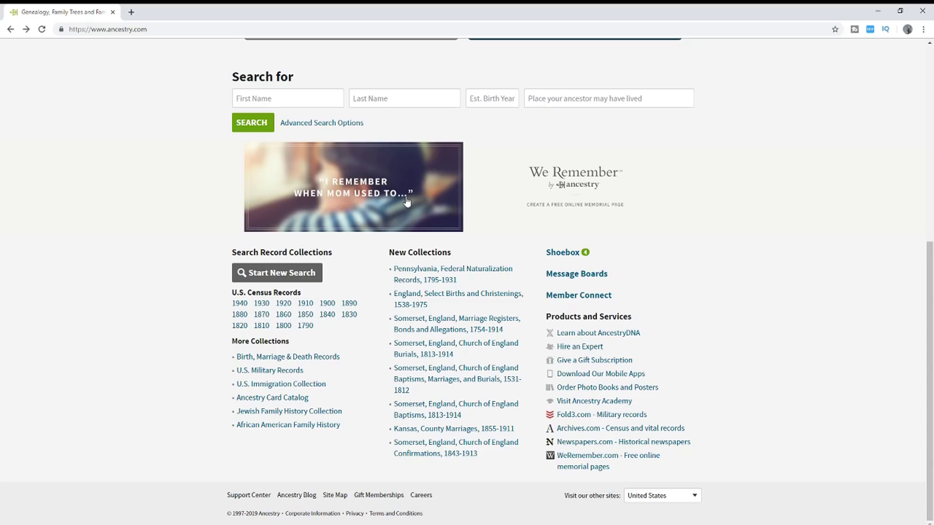
click(577, 189)
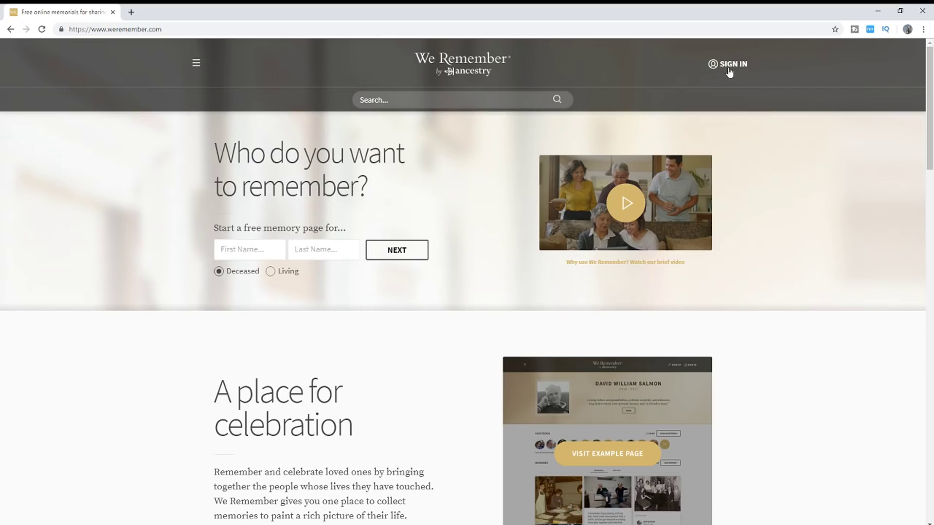
click(10, 29)
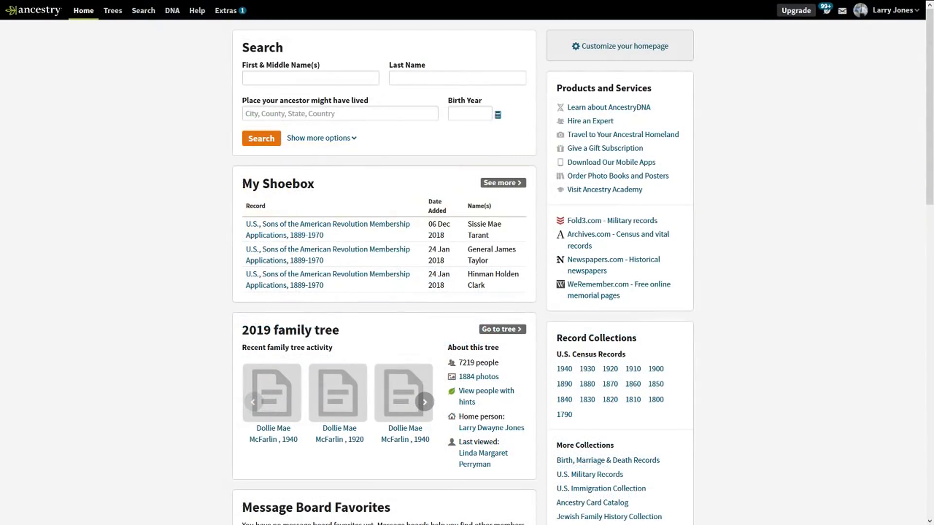
- Examine the old homepage's widgets down to the footer and compare them with the new homepage's record collections and services
scroll(467, 262, down, 10)
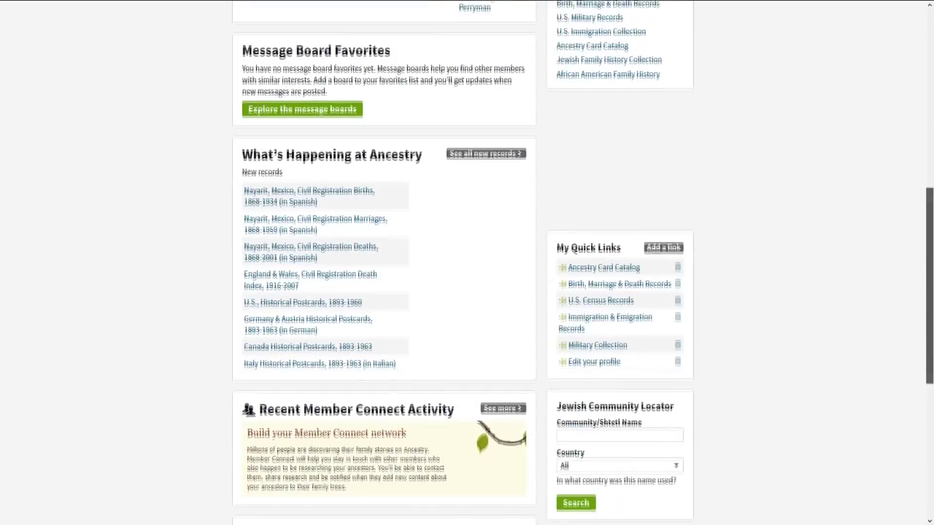
scroll(467, 262, down, 5)
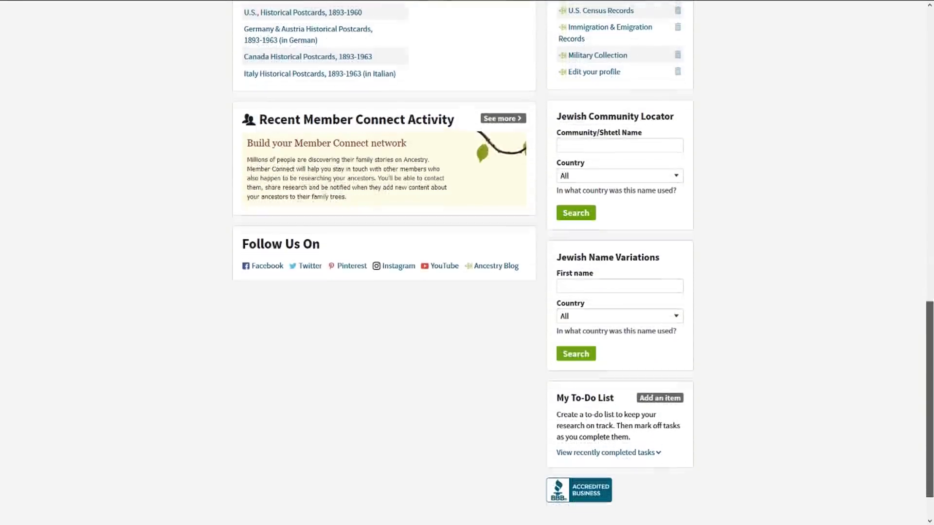
scroll(467, 263, up, 15)
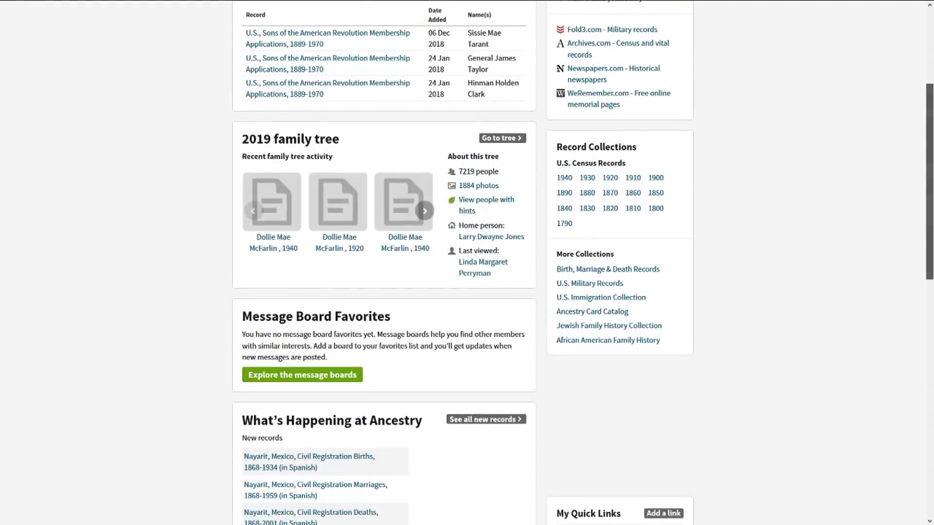
scroll(580, 236, down, 7)
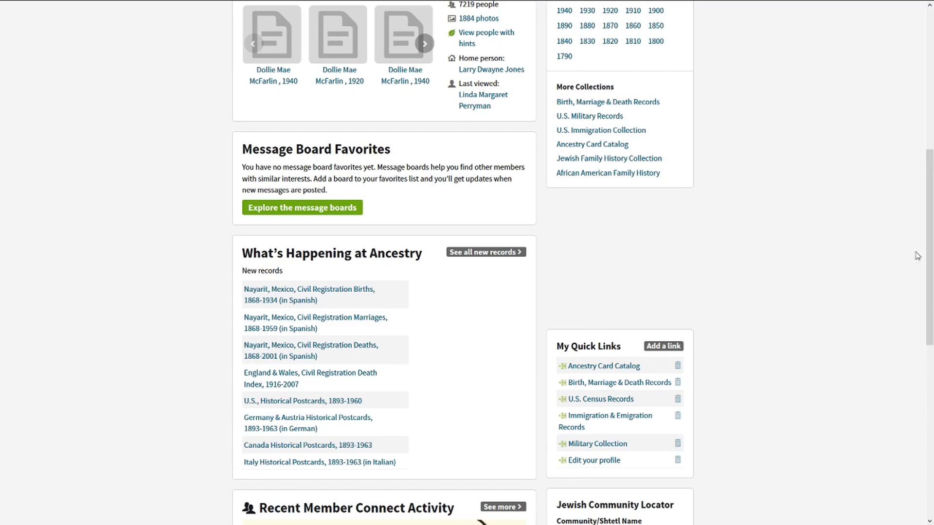
drag(929, 253, 929, 425)
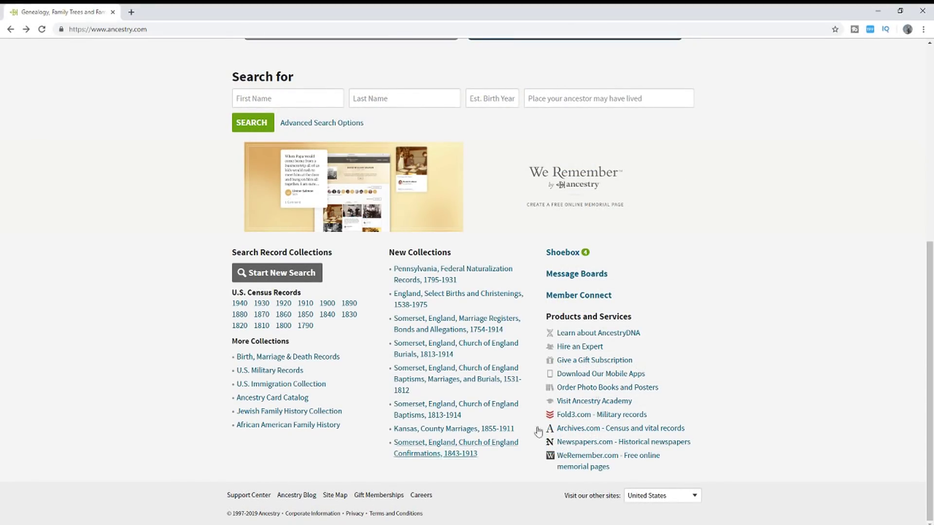
drag(929, 296, 929, 103)
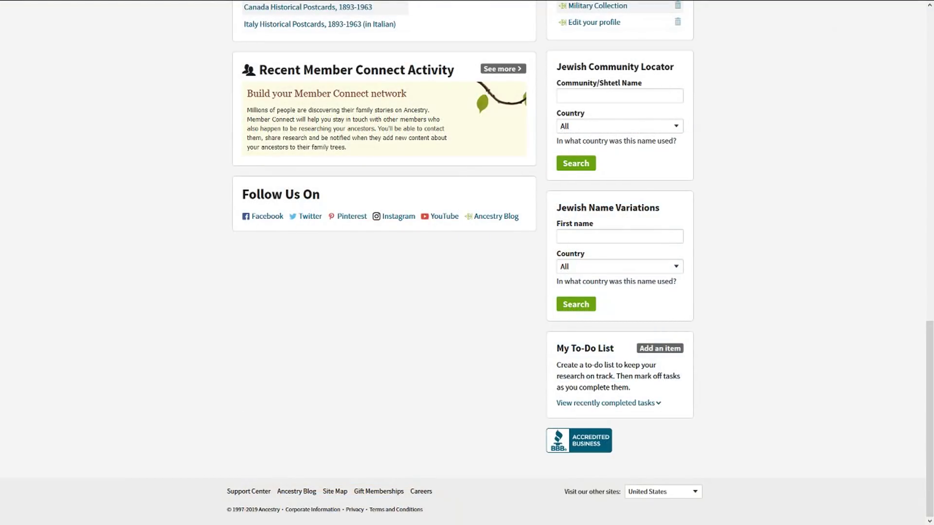
key(Home)
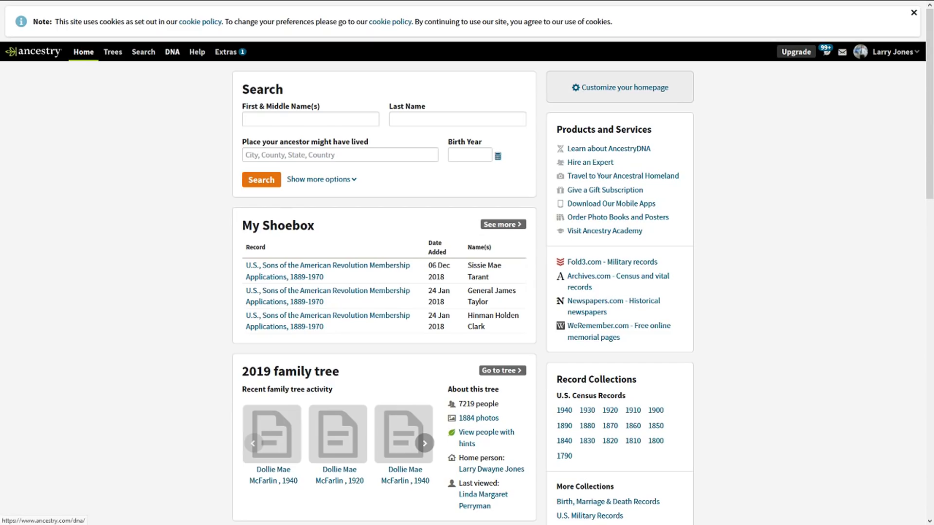
- Open the DNA matches list and view the comparison page of the first Parent/Child match
mouse_move(171, 52)
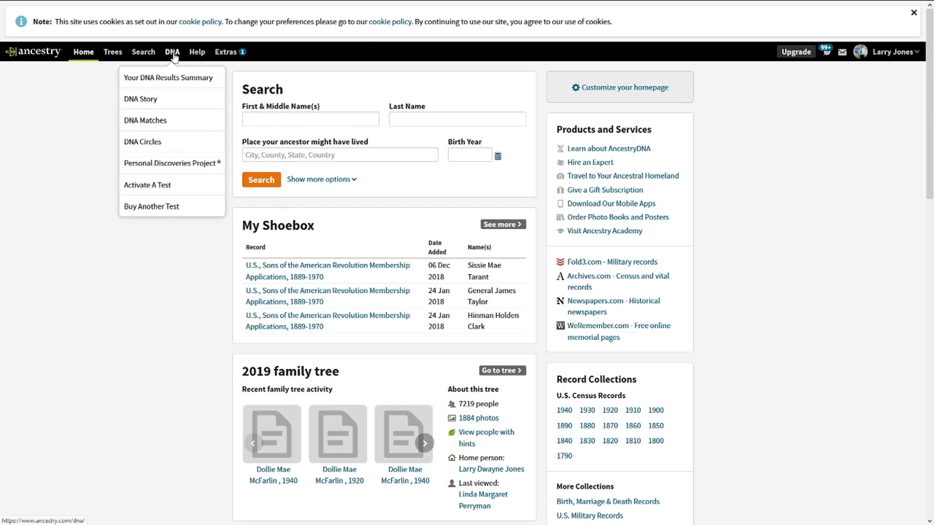
click(158, 123)
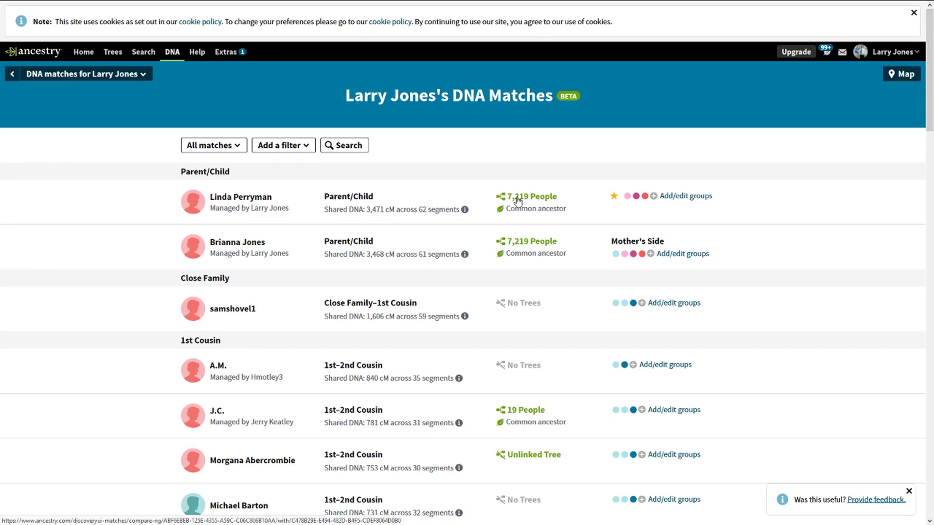
click(248, 202)
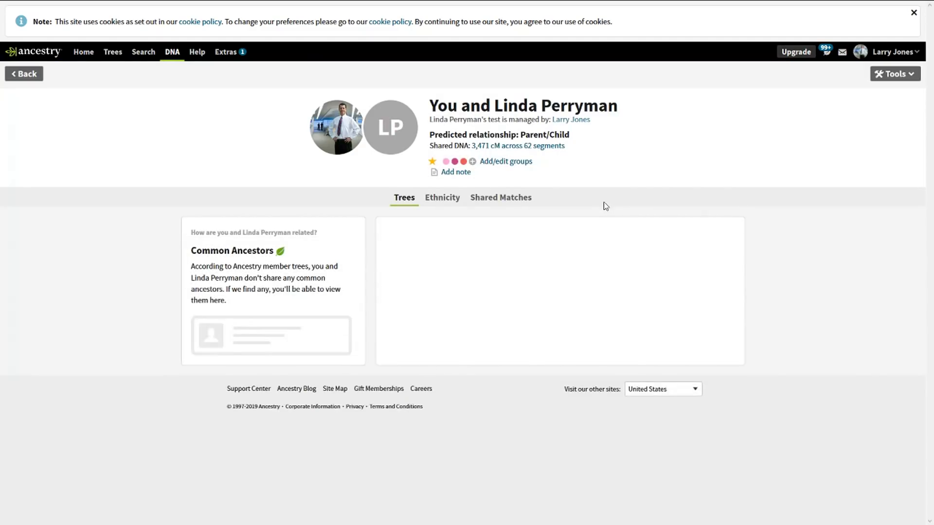
- Review the match's ethnicity comparison and shared matches, and return to the family trees view
click(449, 202)
click(492, 202)
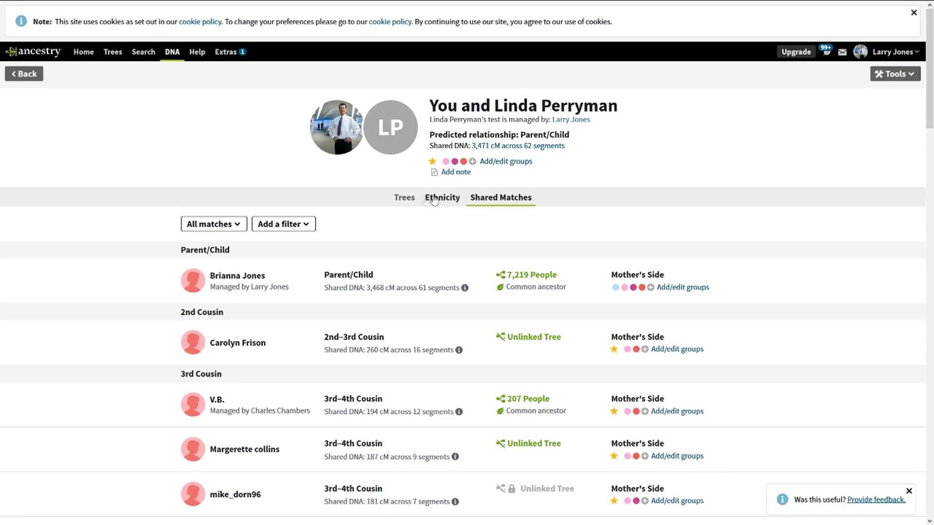
click(405, 199)
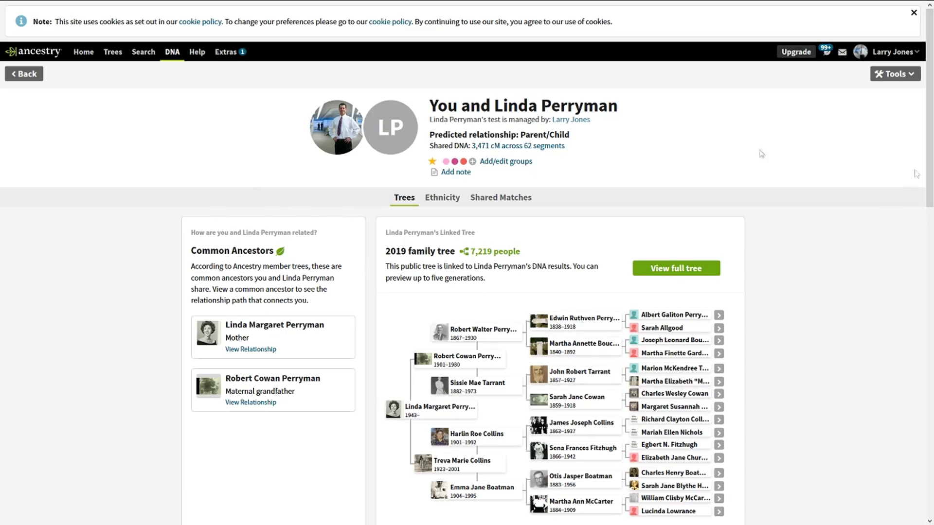
- From the DNA matches list, open the first Parent/Child match's linked tree and return to the list
click(24, 74)
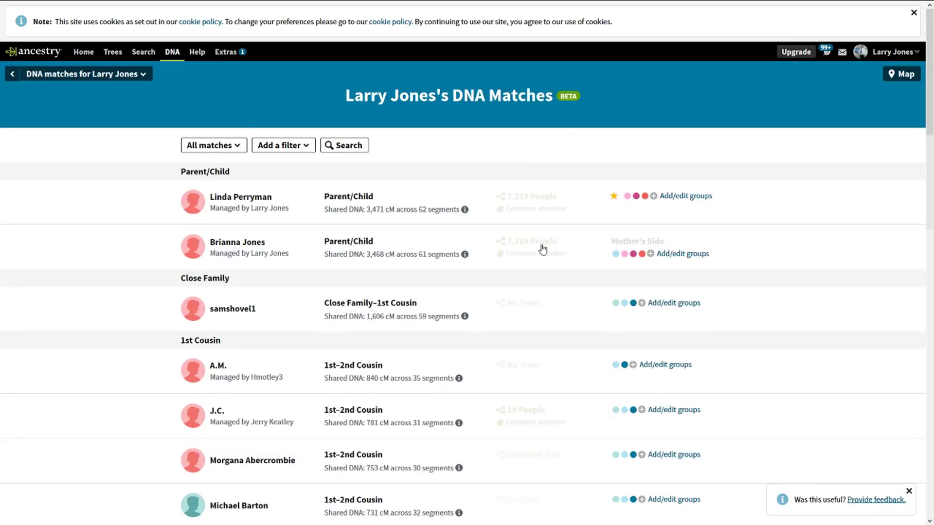
click(541, 199)
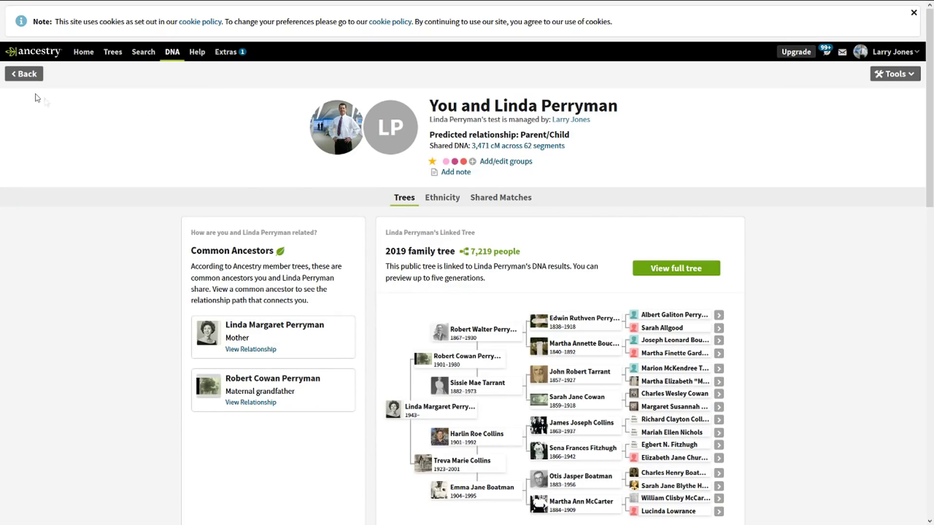
click(23, 74)
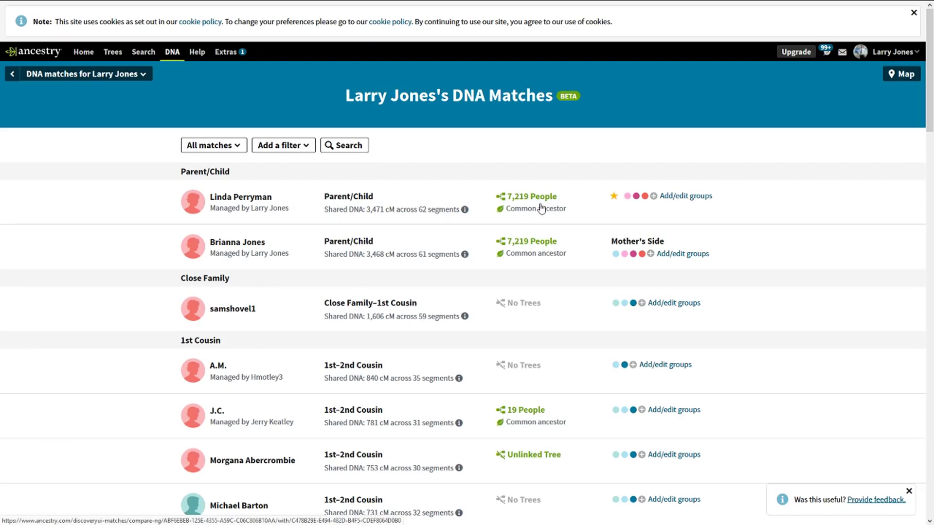
- Open the first match's common ancestor hint, examine the linked tree and shared surnames, and return to the matches list
click(540, 209)
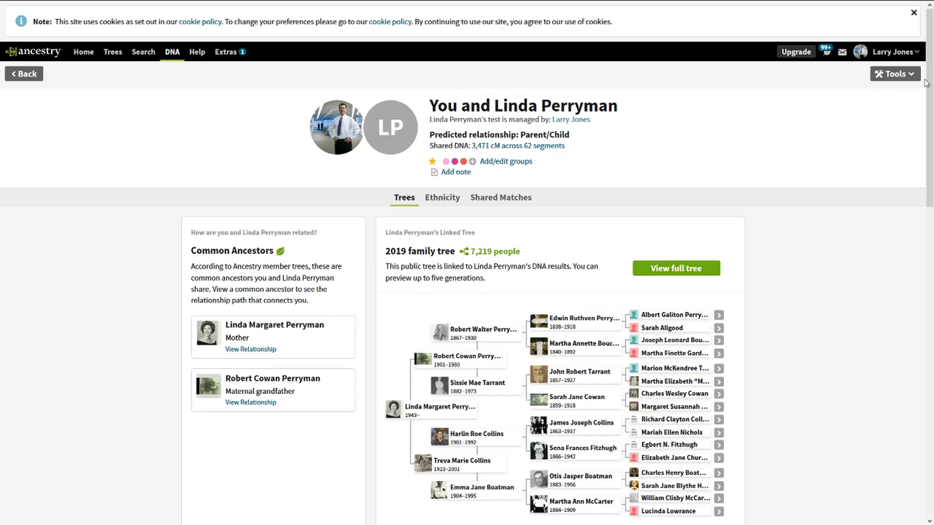
scroll(930, 81, down, 1)
scroll(930, 82, down, 8)
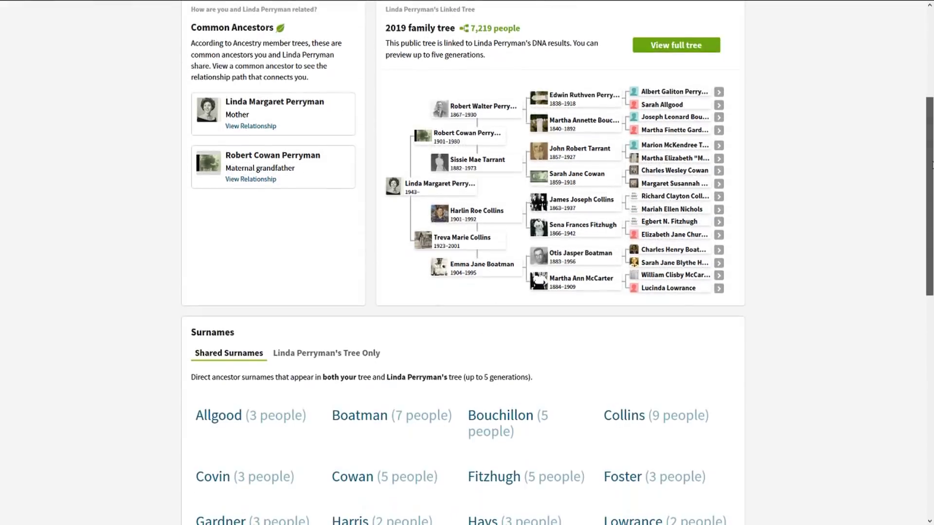
scroll(925, 83, up, 8)
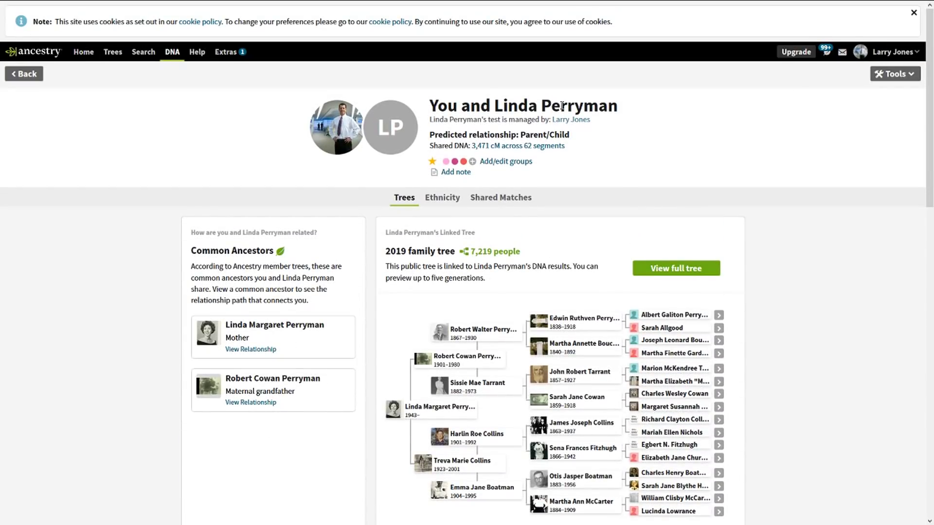
click(24, 73)
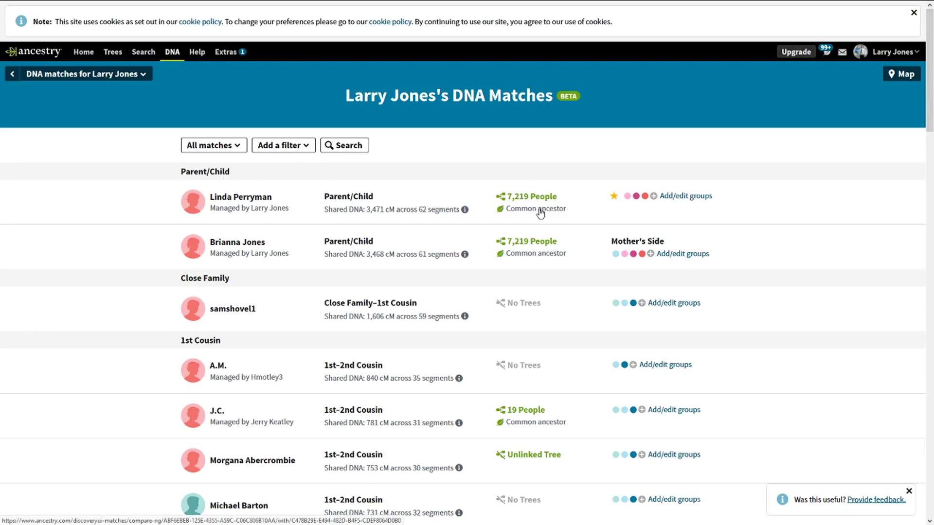
- Reopen the first Parent/Child match's common ancestor comparison and look through the whole page
click(553, 216)
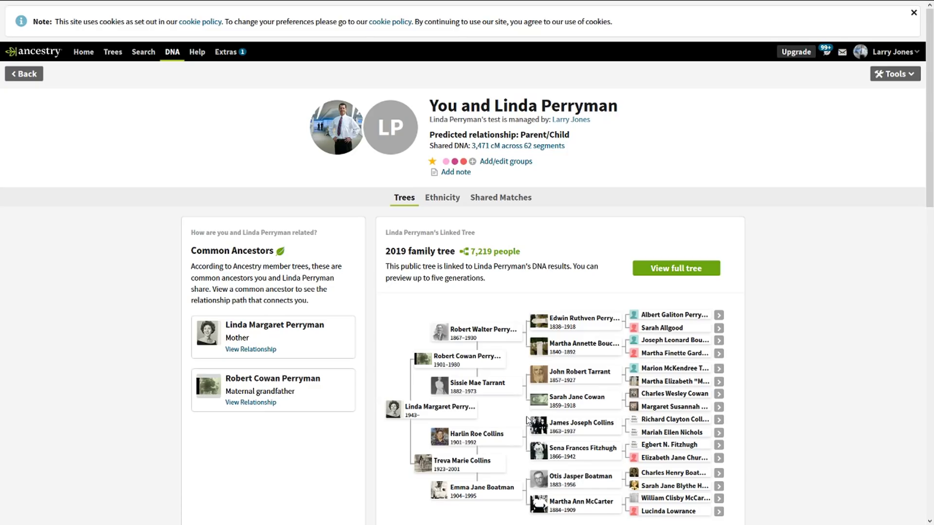
drag(928, 146, 929, 443)
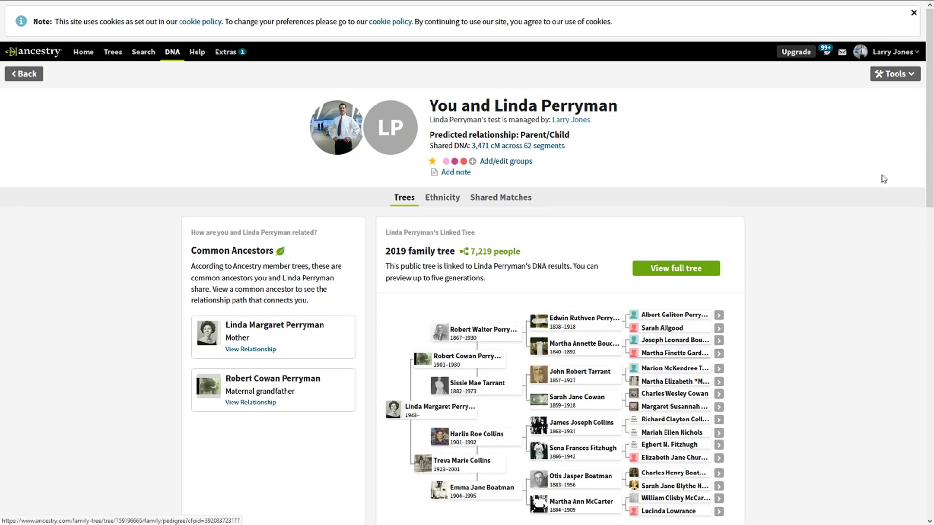
- Look over the first match's linked tree, common ancestors and shared surnames on the comparison page
drag(927, 147, 926, 157)
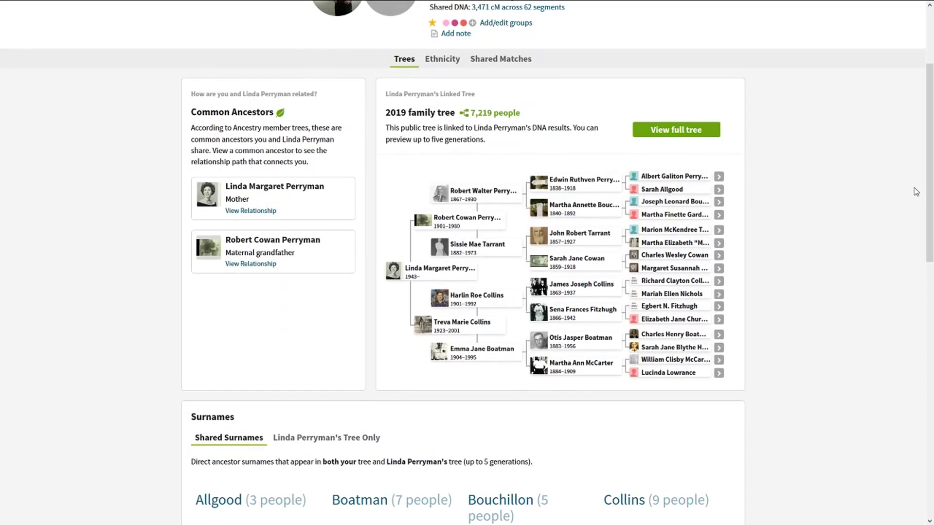
drag(927, 185, 932, 132)
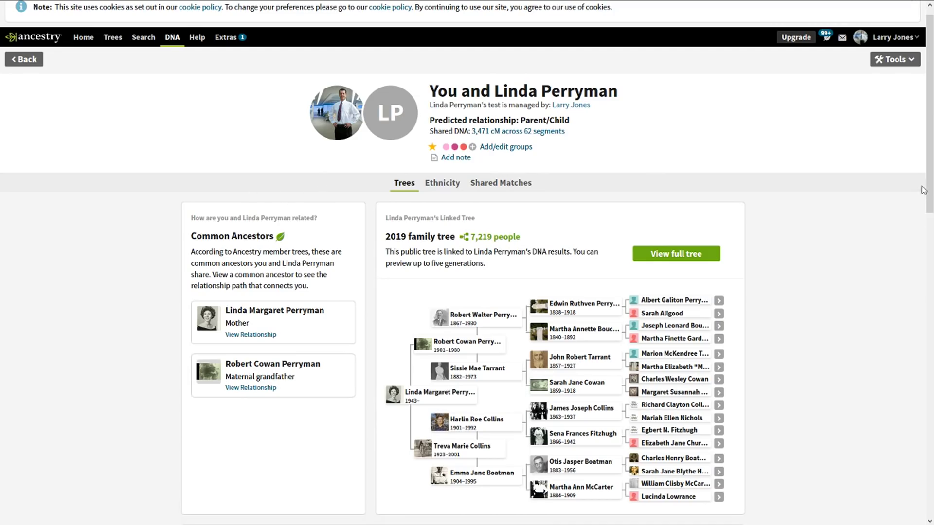
drag(931, 177, 929, 157)
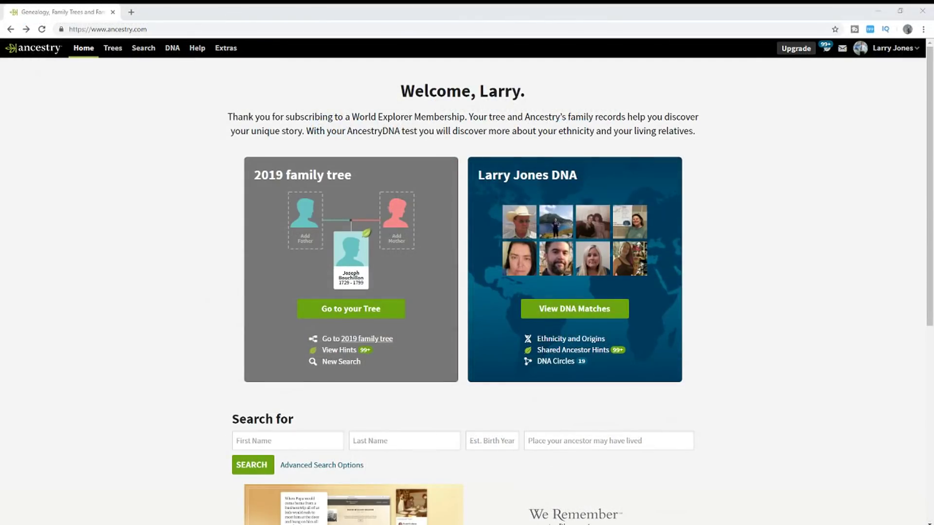
- Open the DNA matches list from the homepage, open the first Parent/Child match, and review its Common Ancestors explanation
click(171, 48)
click(167, 117)
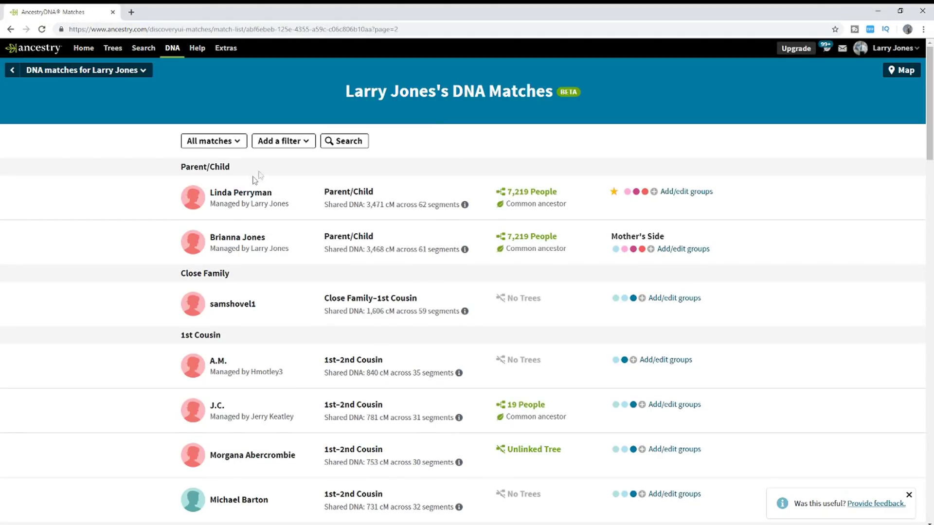
click(240, 195)
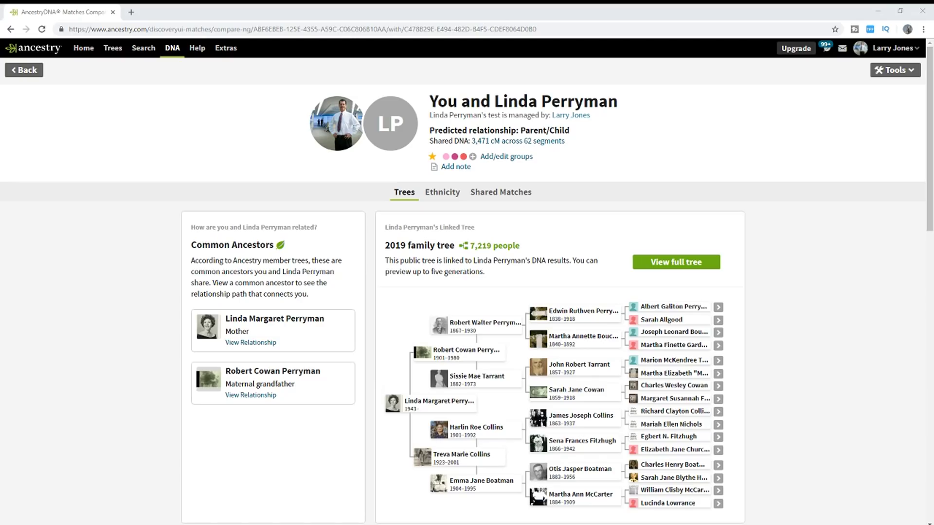
key(F11)
key(F11)
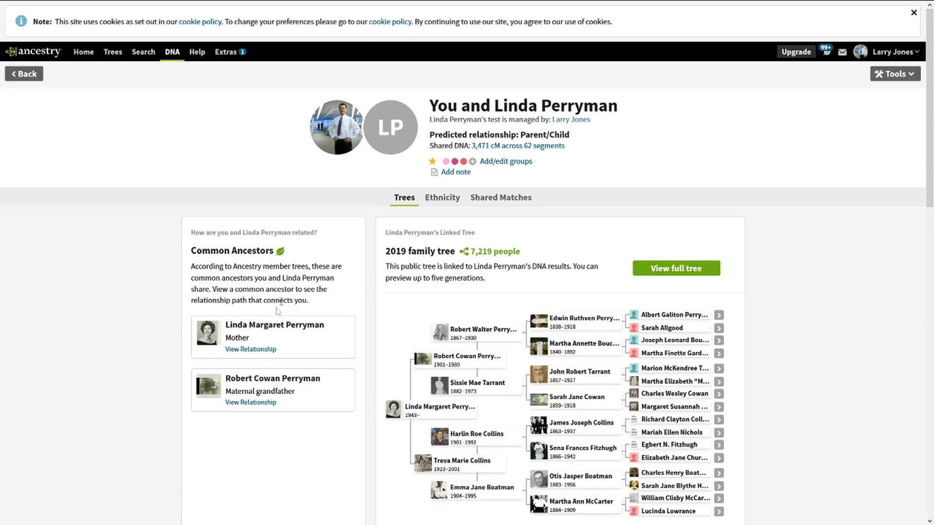
drag(201, 266, 313, 308)
click(312, 307)
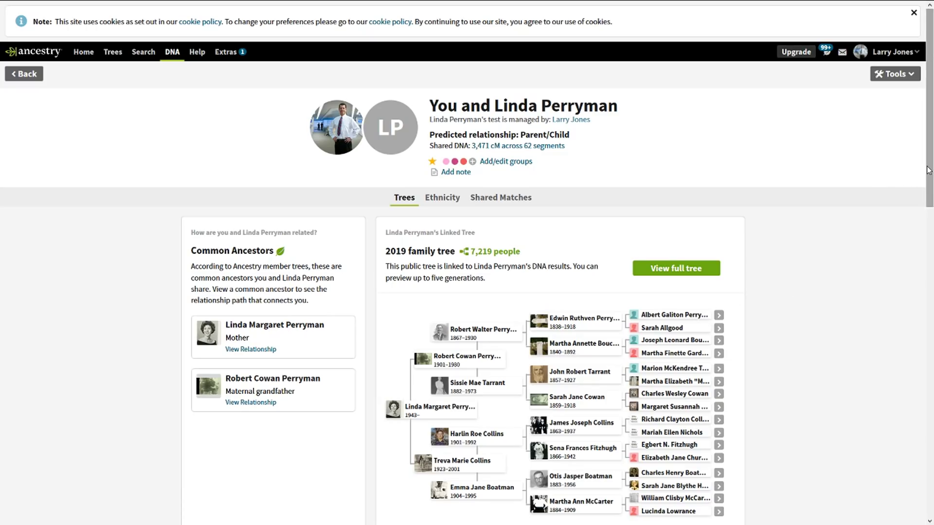
- Review the match's Shared Surnames section and its description, checking it against the linked tree
drag(929, 169, 917, 343)
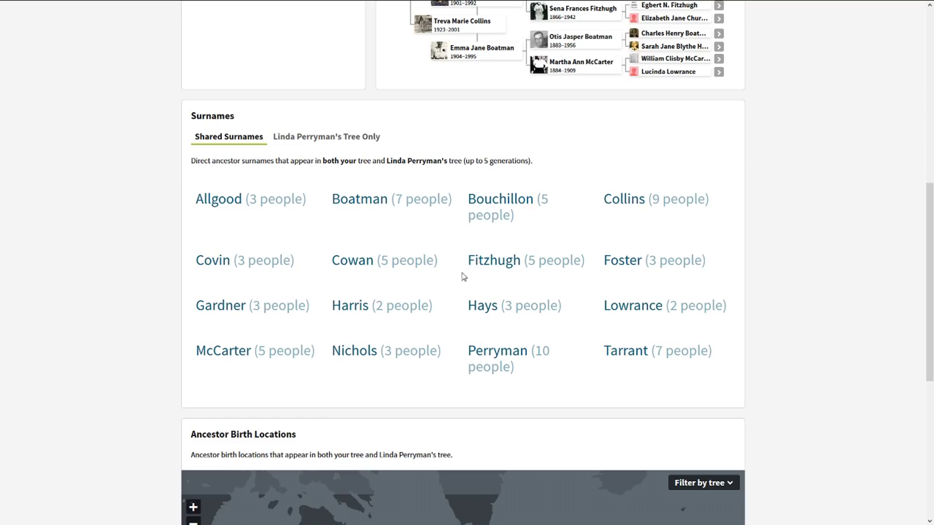
drag(208, 162, 278, 162)
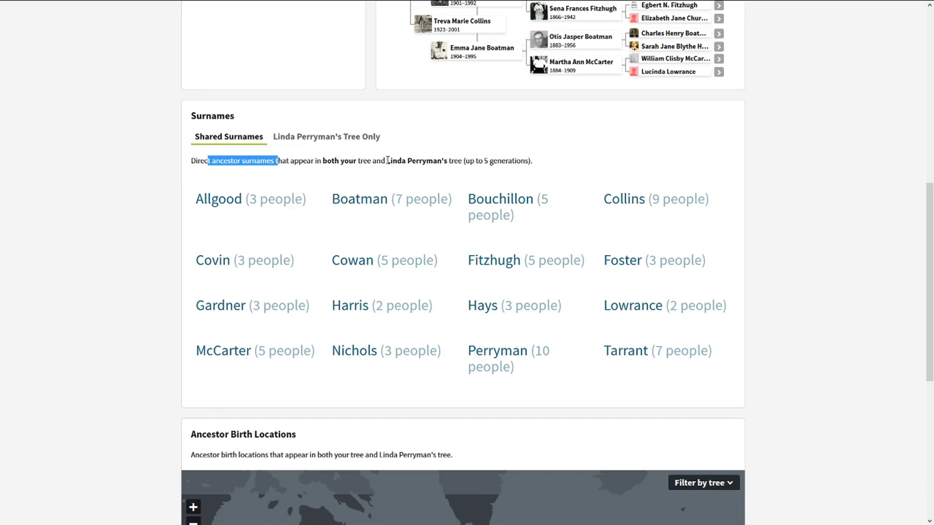
drag(535, 162, 185, 160)
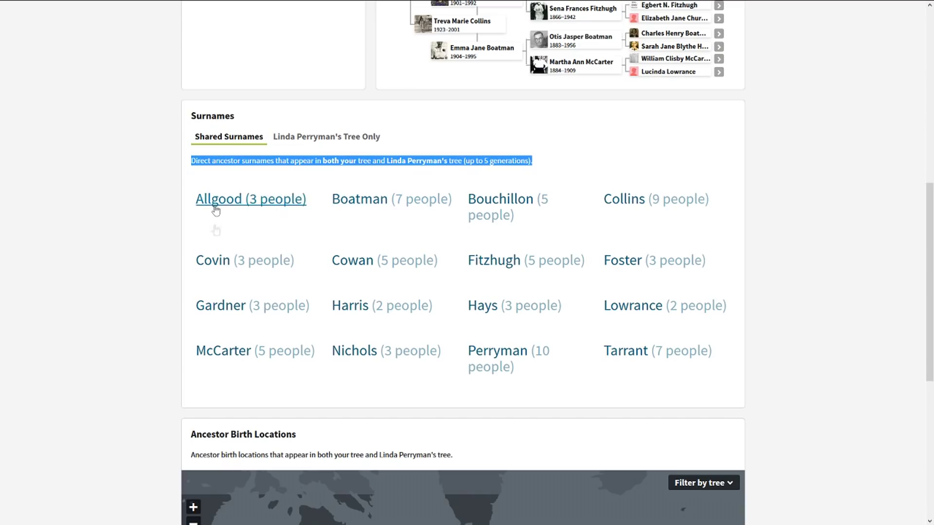
click(835, 181)
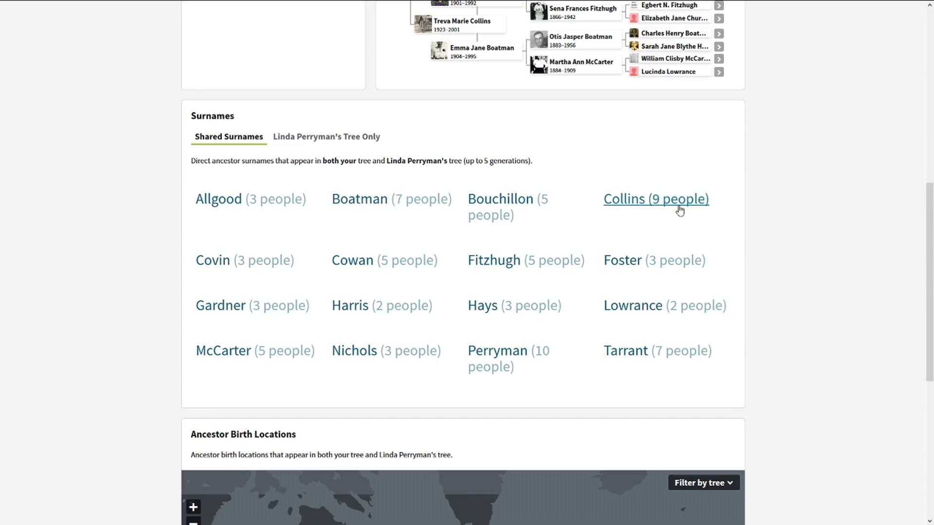
scroll(741, 142, up, 5)
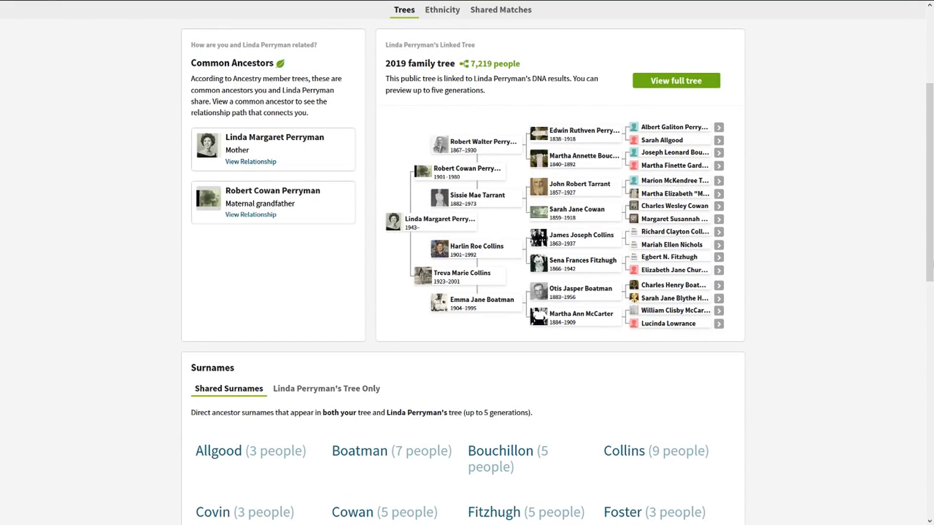
scroll(306, 240, down, 5)
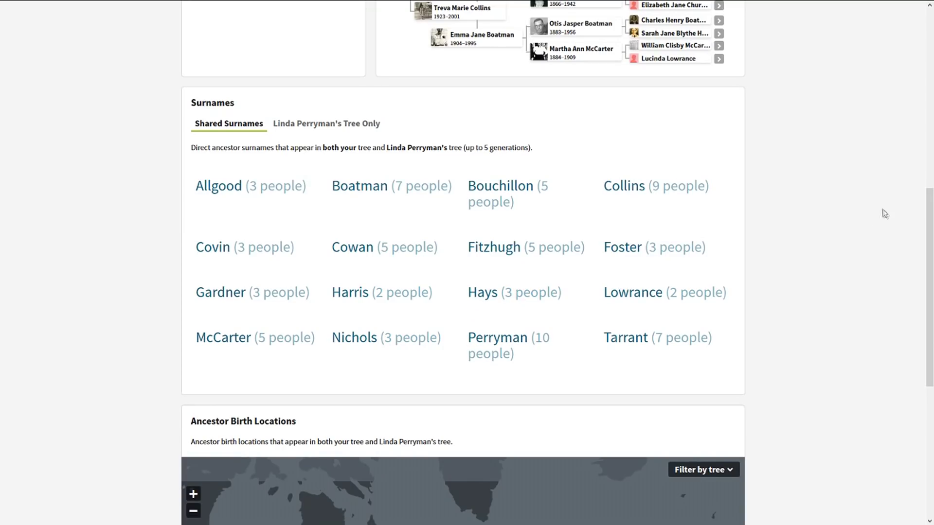
- Examine the Ancestor Birth Locations map and its heading, and view the options for filtering by tree
drag(925, 217, 932, 366)
click(848, 246)
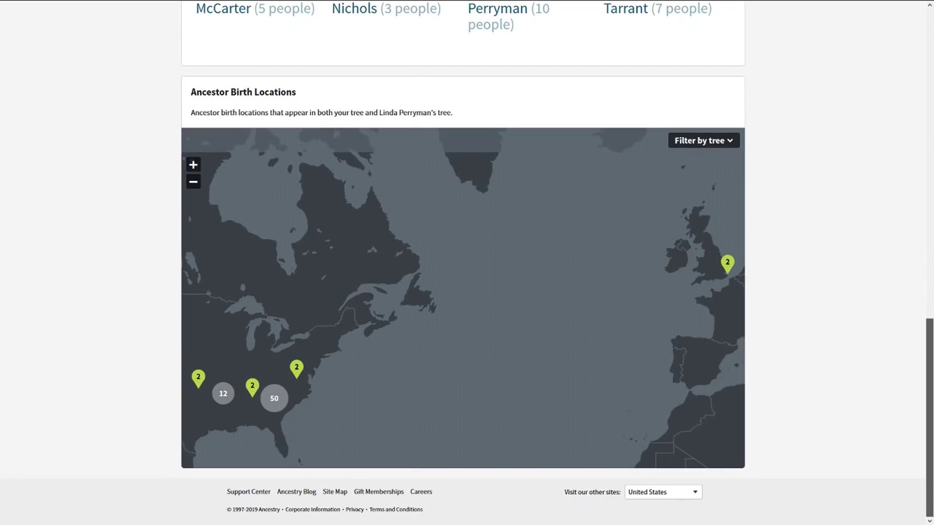
scroll(462, 263, up, 13)
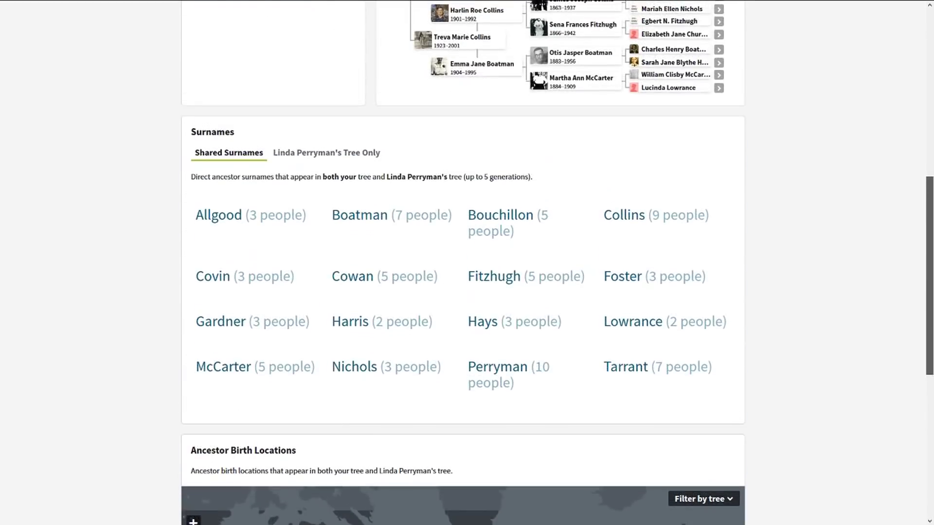
scroll(462, 262, down, 7)
scroll(462, 262, down, 5)
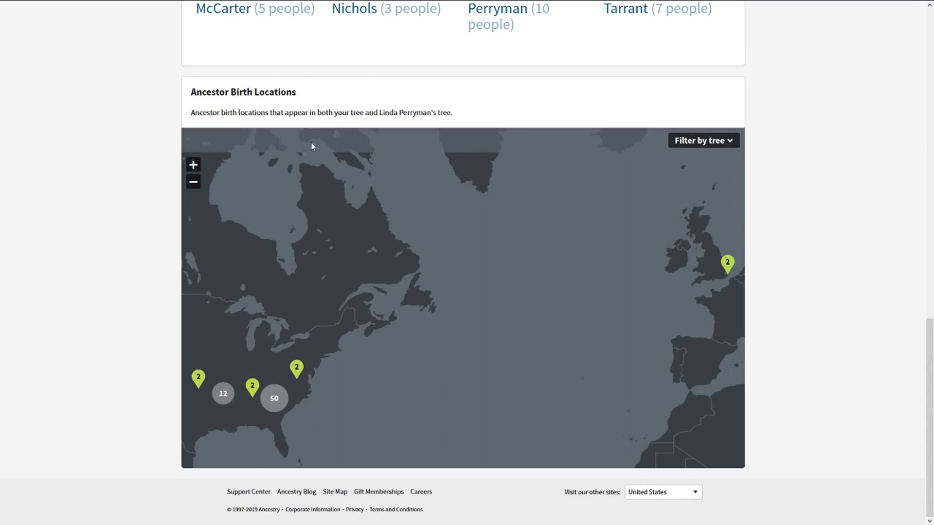
drag(300, 94, 193, 97)
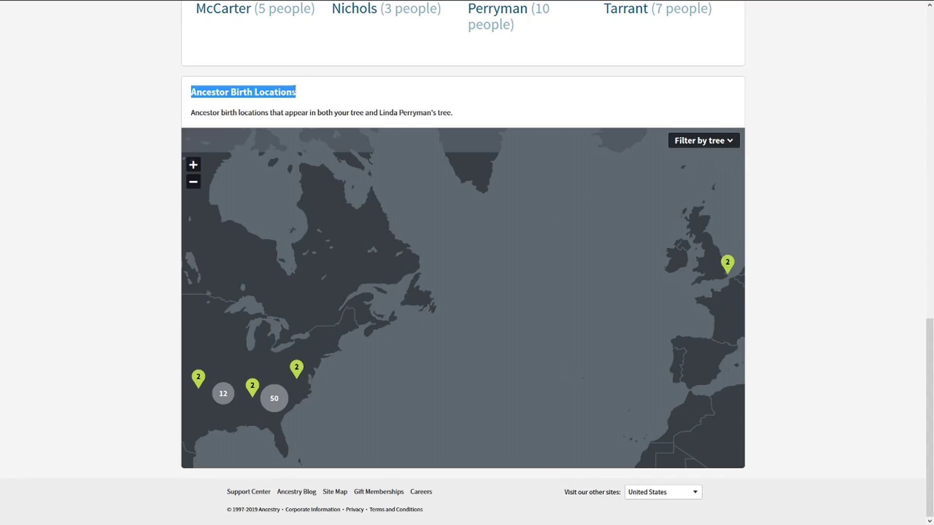
click(300, 93)
drag(295, 93, 191, 93)
click(290, 93)
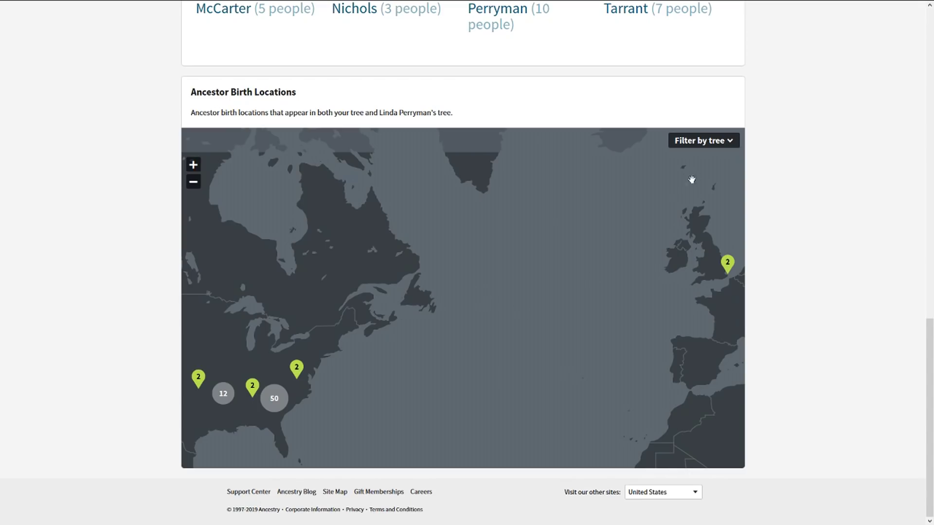
click(715, 142)
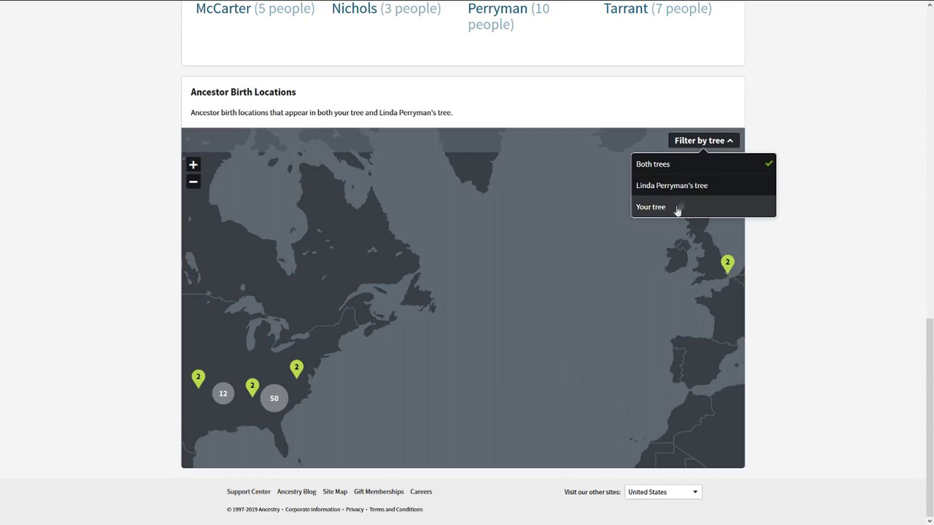
click(731, 144)
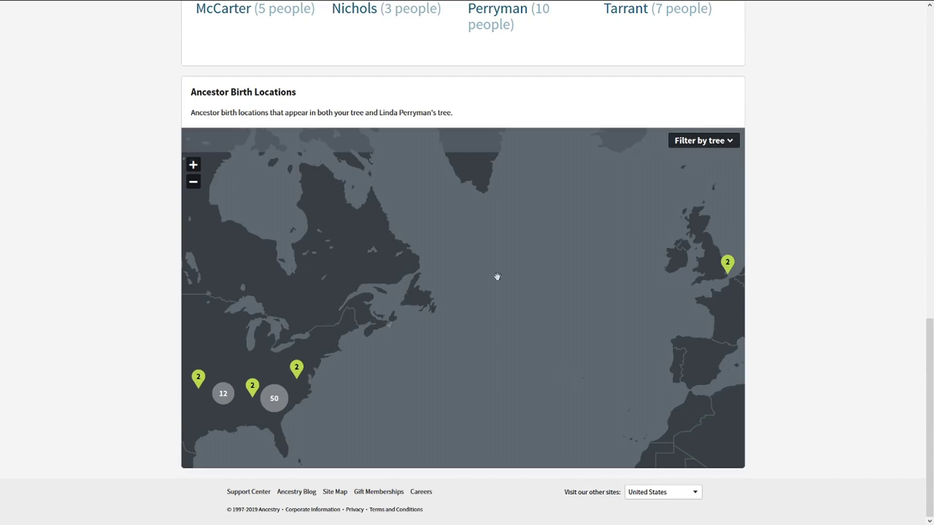
- Inspect the birth location pins for Virginia, Madison in Alabama, Gaston County in North Carolina and York County in South Carolina
click(296, 368)
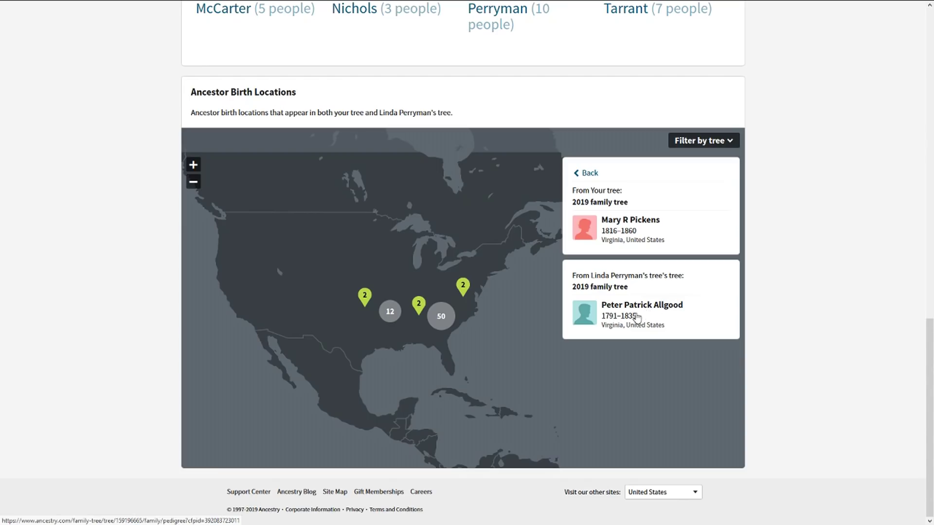
click(418, 304)
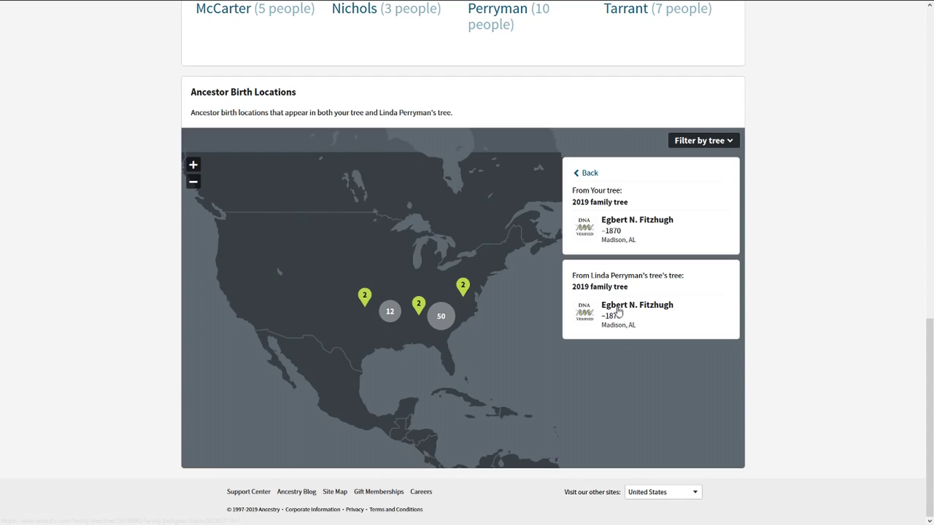
click(440, 316)
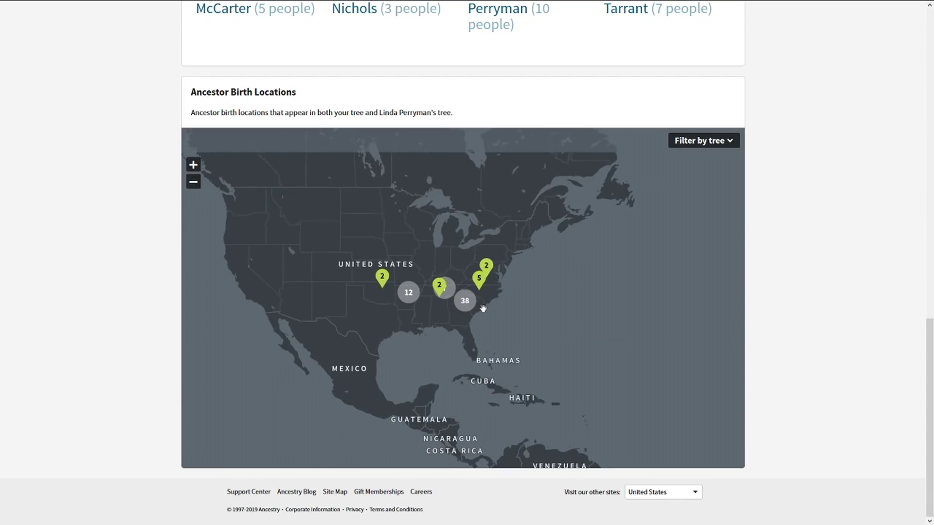
scroll(483, 309, up, 1)
scroll(483, 309, up, 3)
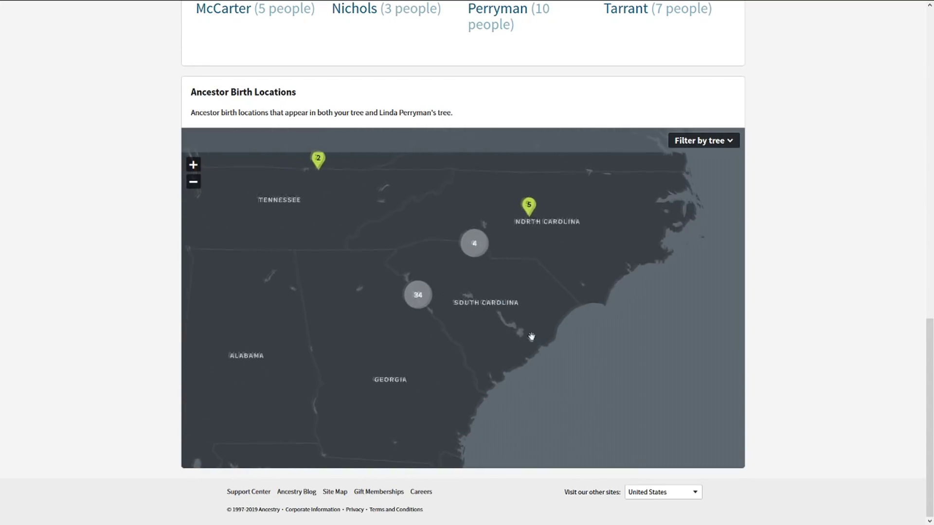
click(477, 246)
click(463, 277)
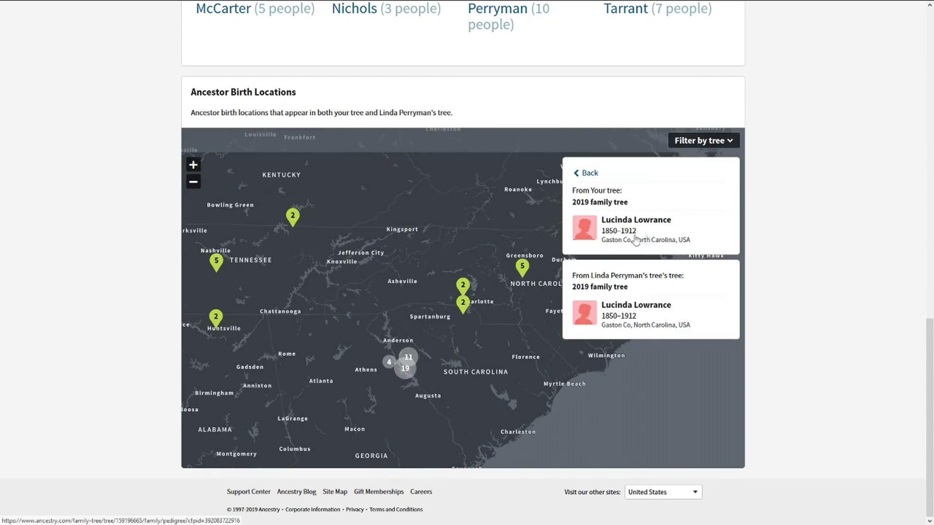
click(462, 304)
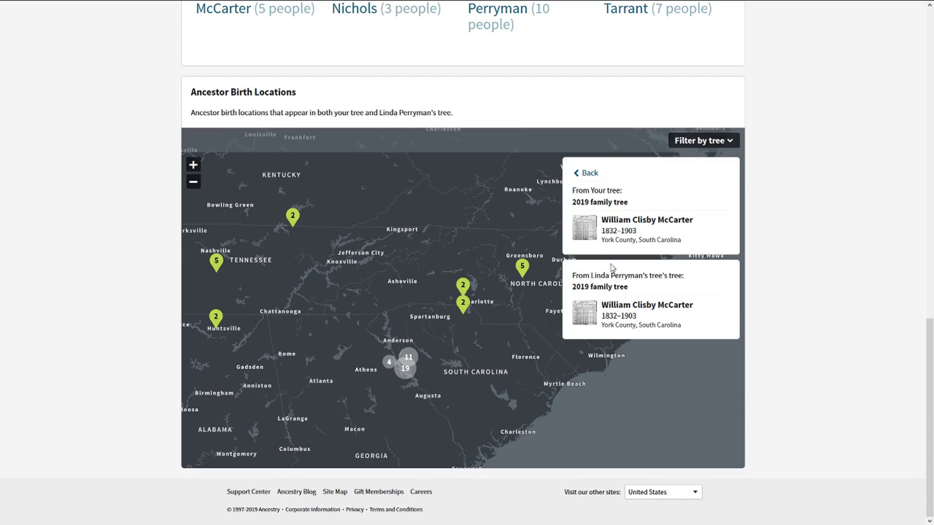
- Expand the four-person cluster near Athens, Georgia, and view the ancestors born in Calhoun Falls from both trees
click(396, 361)
click(448, 311)
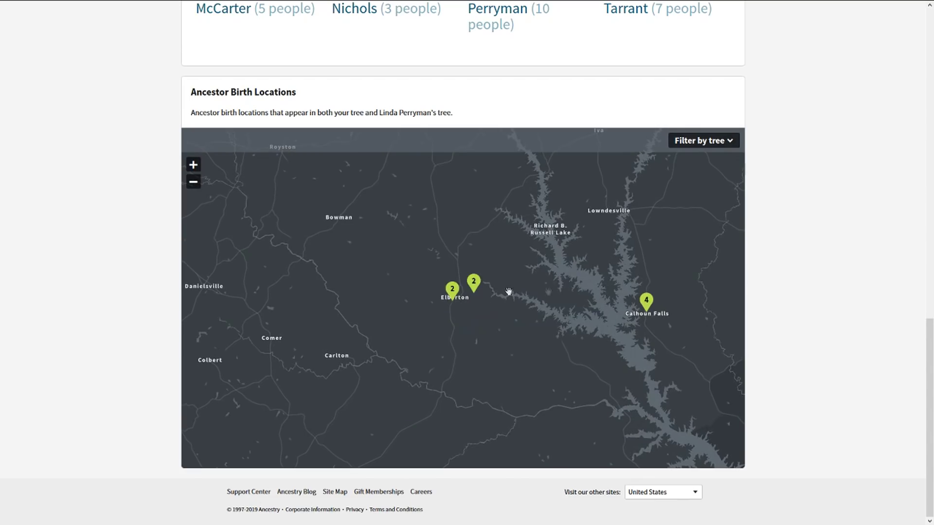
click(646, 301)
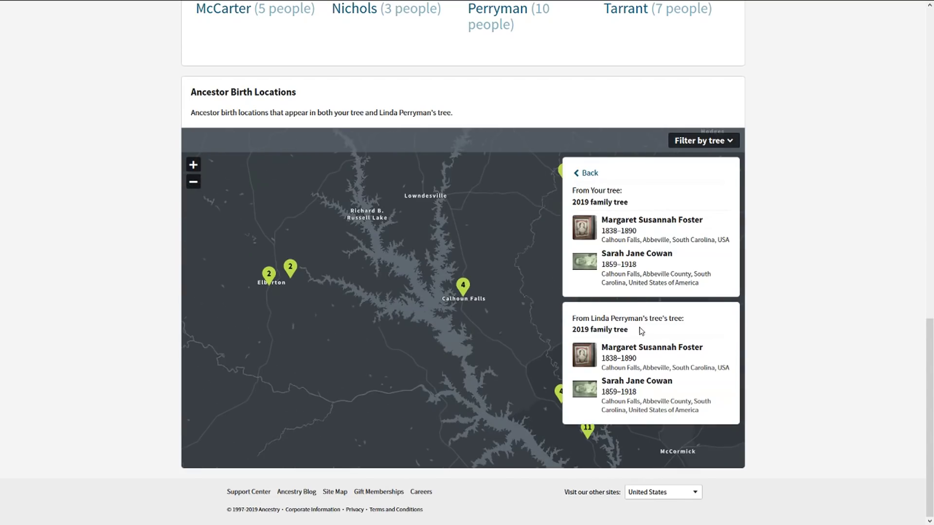
- Open the eight-person pin northwest of Abbeville and compare the Abbeville County ancestors listed from both trees
click(484, 339)
scroll(427, 338, up, 1)
scroll(462, 308, down, 1)
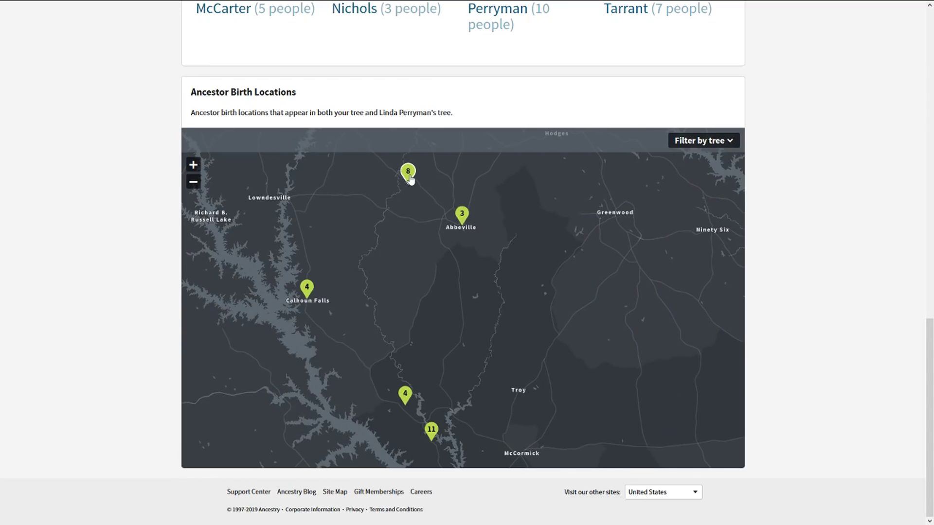
click(409, 177)
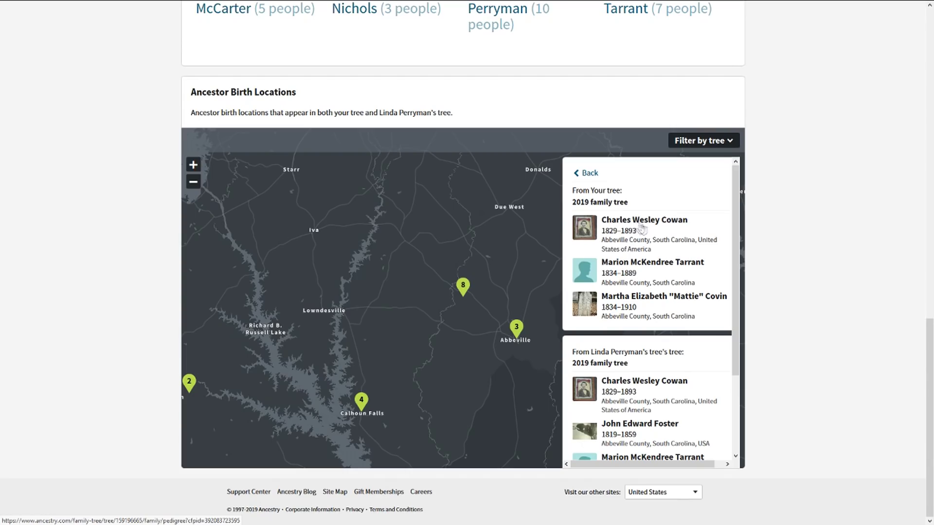
drag(735, 288, 736, 365)
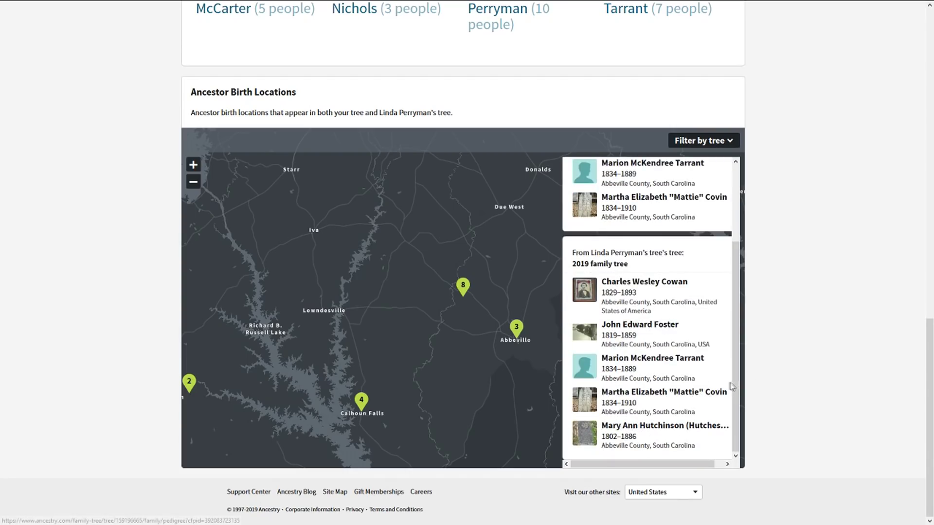
scroll(737, 386, up, 1)
scroll(737, 386, down, 1)
scroll(742, 388, up, 2)
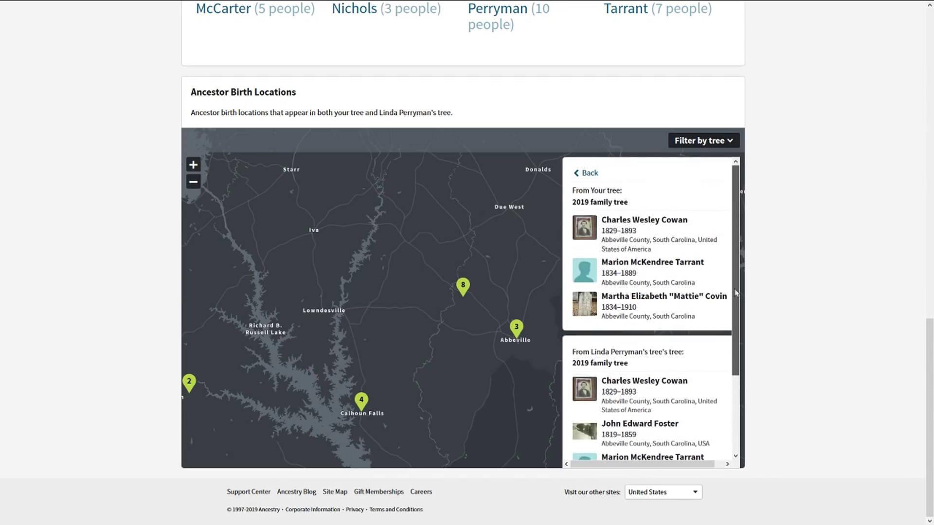
scroll(737, 311, down, 2)
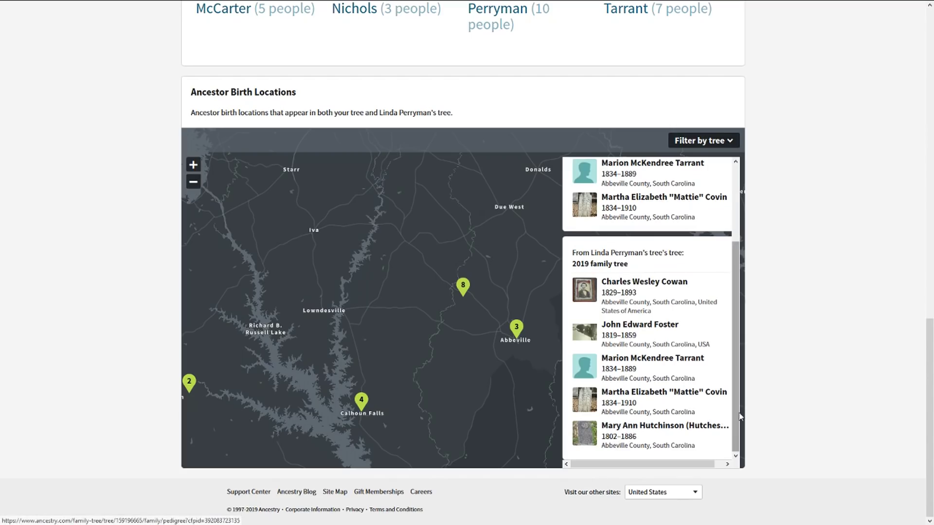
scroll(737, 417, up, 2)
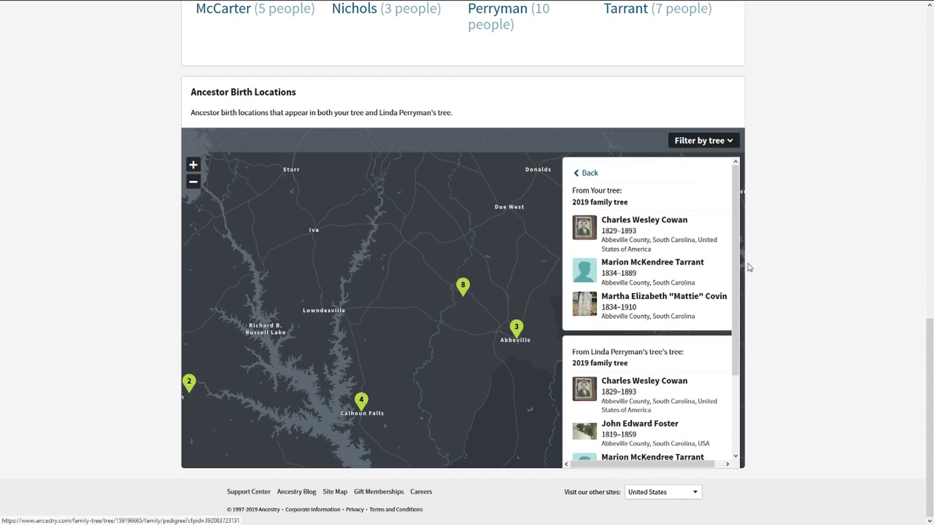
scroll(745, 313, down, 1)
scroll(744, 312, down, 2)
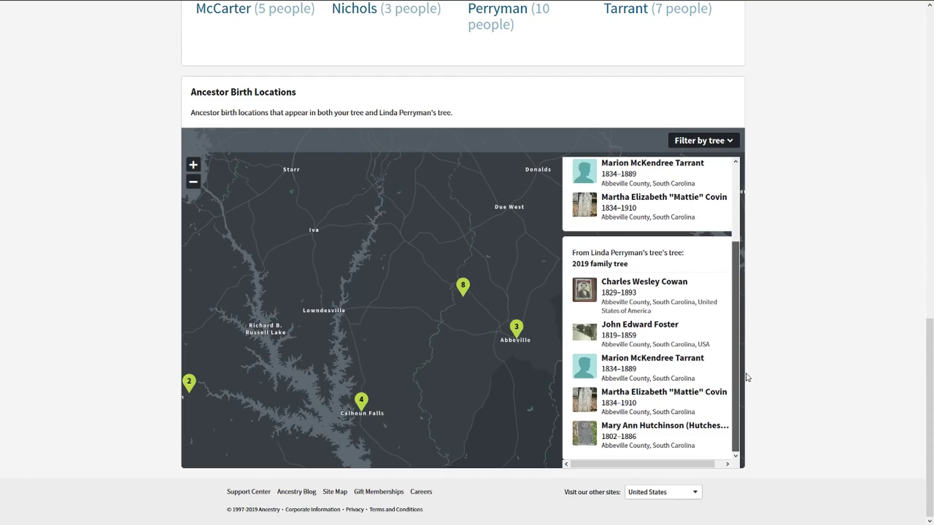
- Review the Abbeville County ancestors listed from both trees and return to the map
scroll(746, 347, up, 4)
scroll(706, 346, down, 4)
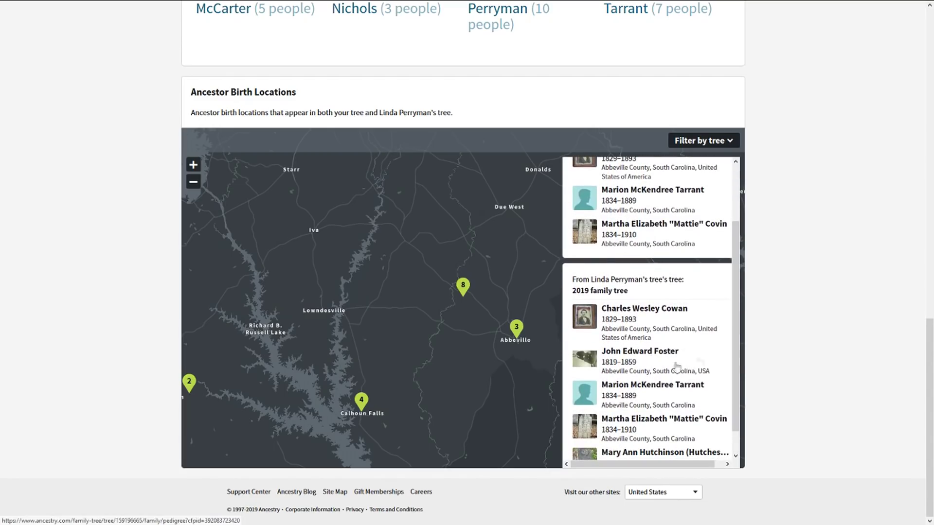
scroll(735, 334, up, 2)
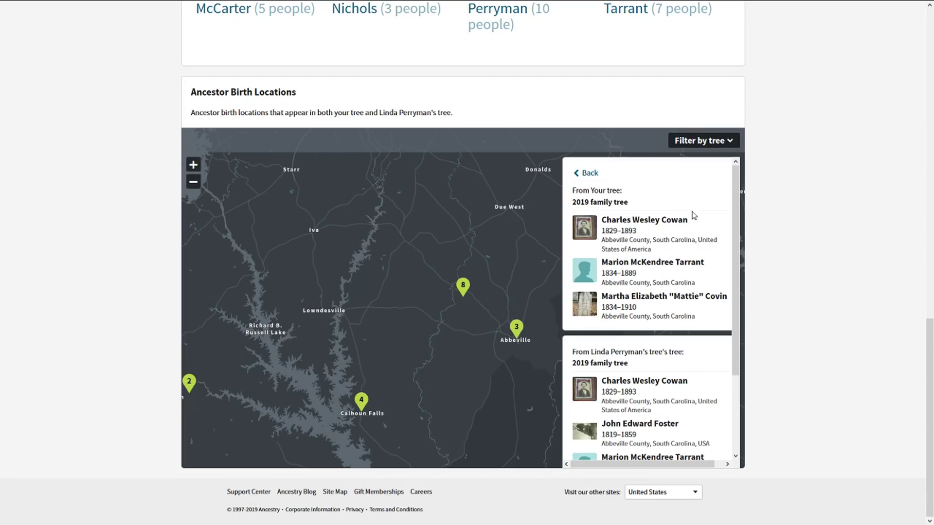
click(590, 174)
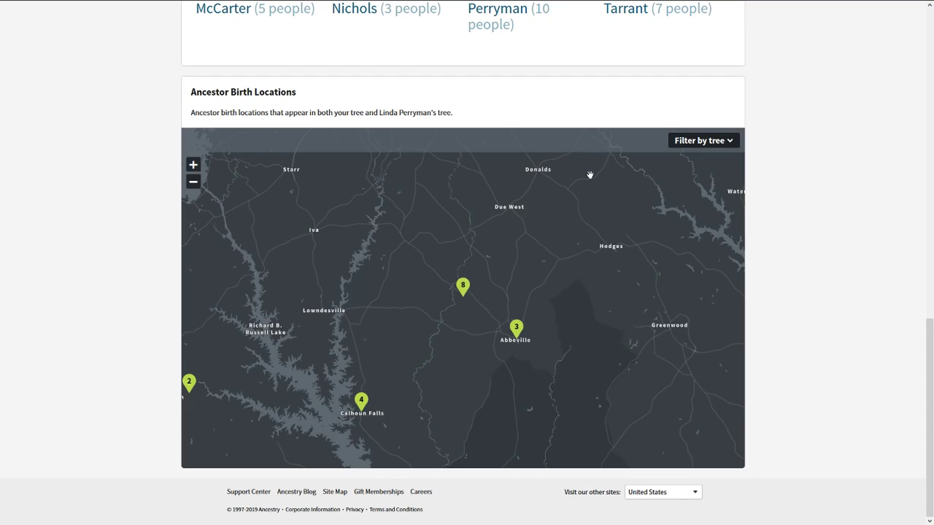
- Compare birth locations from the match's tree and your tree, and view the ancestor at the Germany pin
click(698, 140)
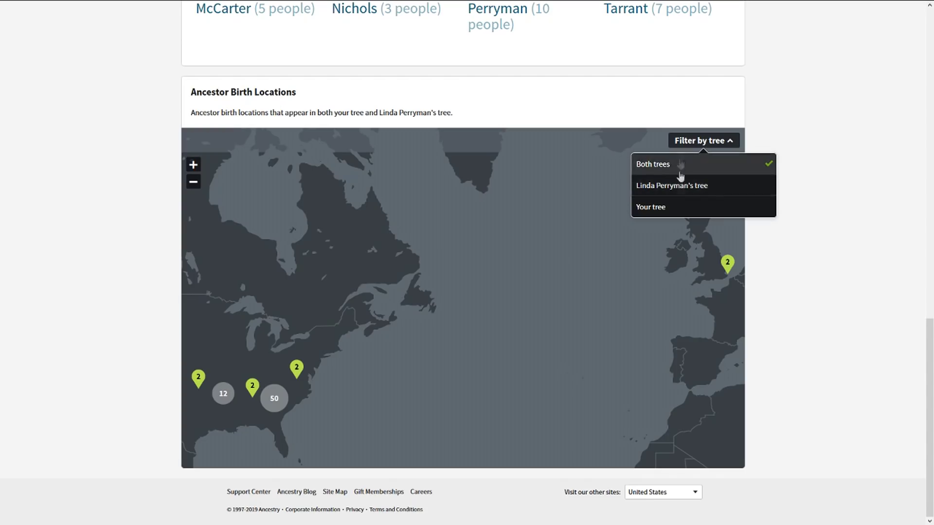
click(681, 186)
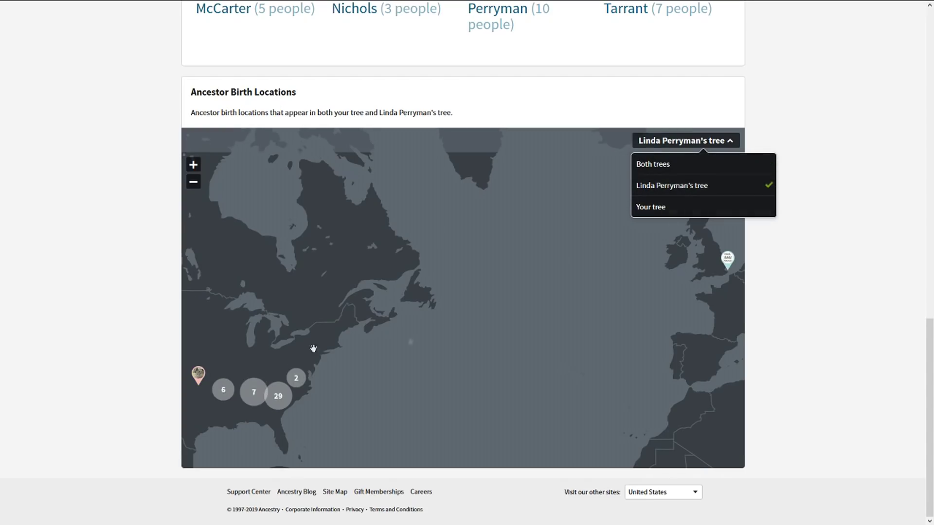
click(677, 208)
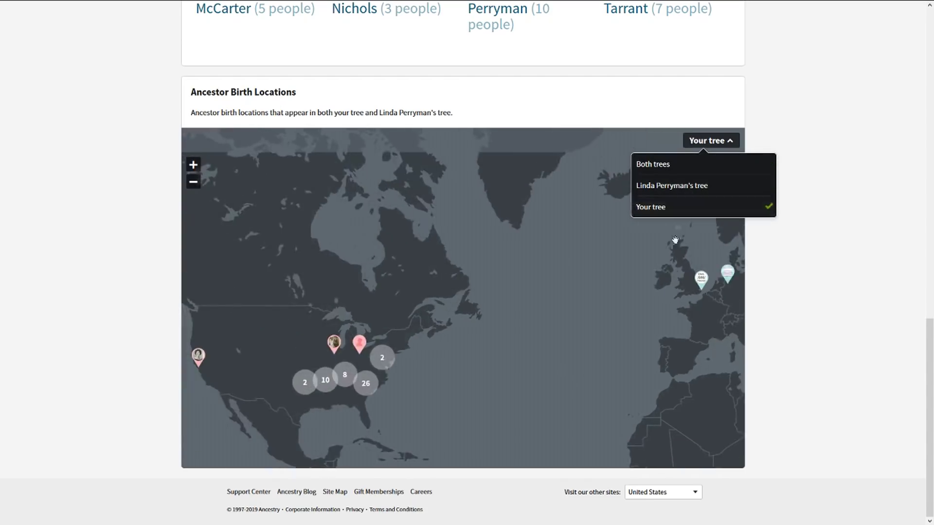
click(727, 274)
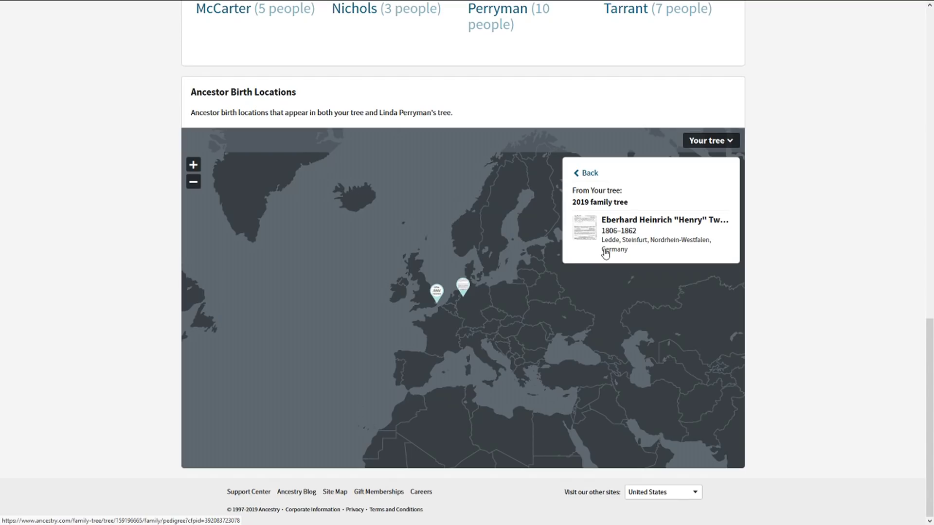
- Show birth locations from both trees and inspect the pins across the south-central and southeastern United States
click(710, 141)
click(701, 165)
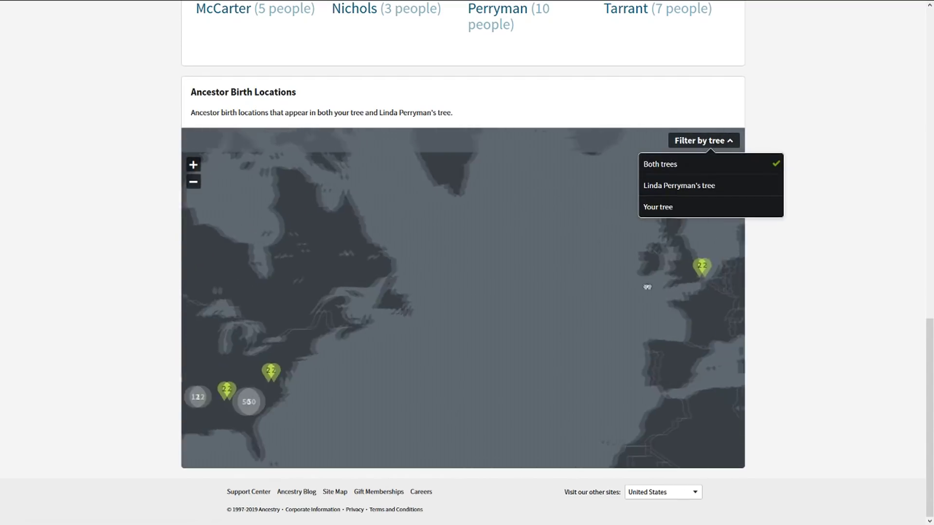
drag(455, 309, 506, 280)
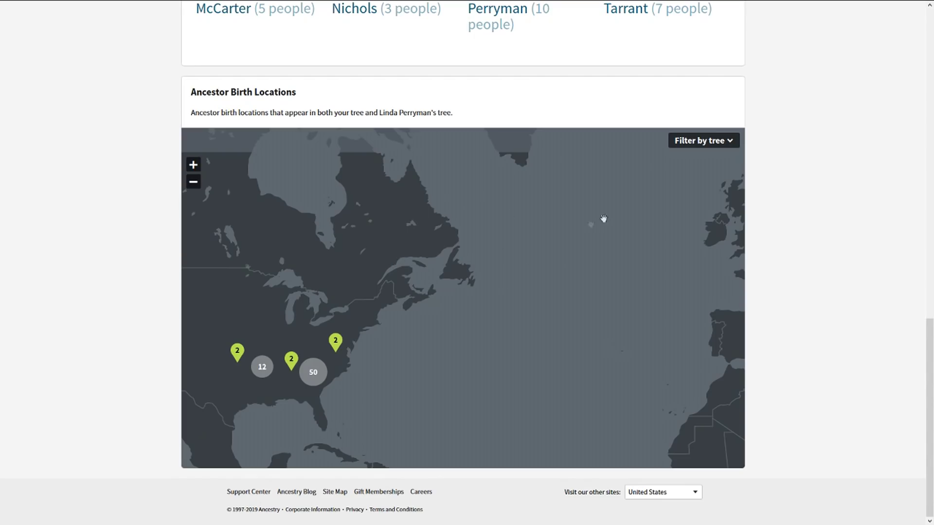
scroll(375, 338, up, 2)
drag(350, 357, 548, 297)
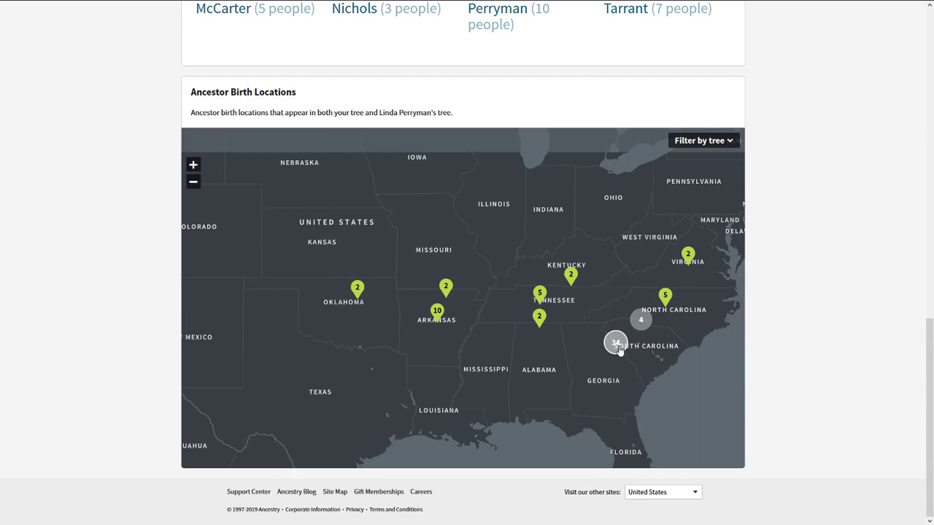
- Filter the map to the match's tree and inspect its birth locations from Arkansas to Virginia
click(700, 142)
click(676, 185)
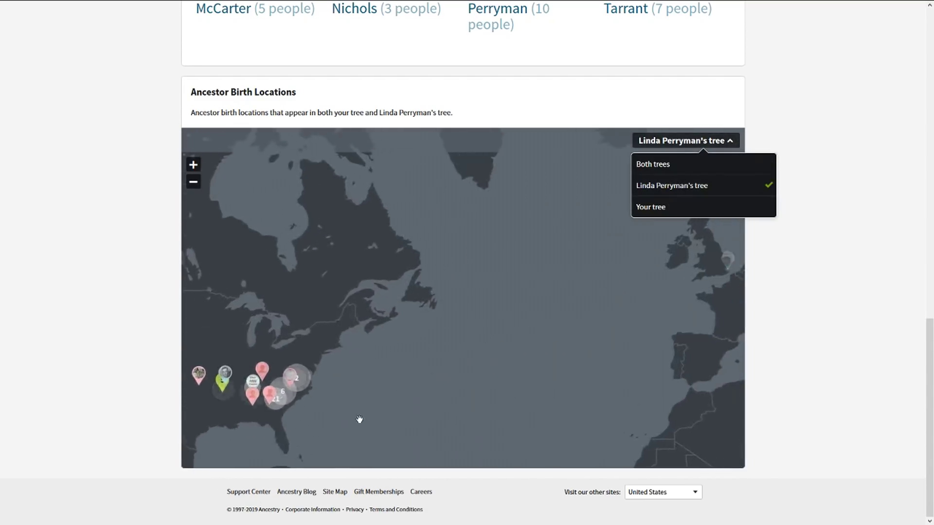
drag(358, 421, 476, 389)
scroll(428, 381, up, 2)
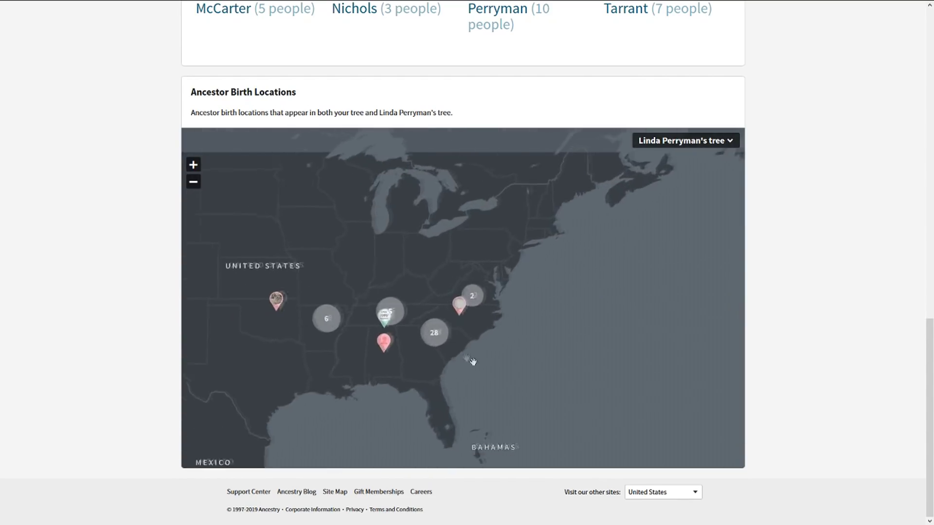
scroll(455, 345, up, 2)
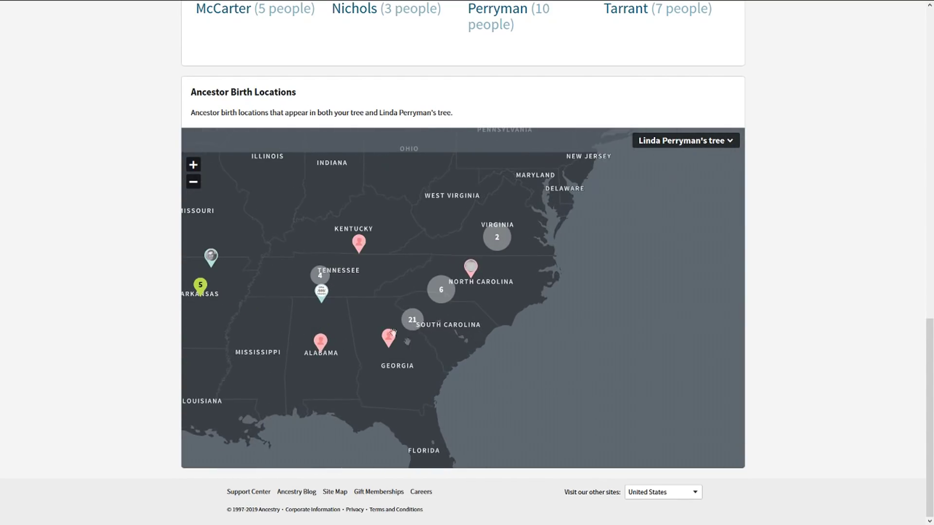
drag(370, 323, 467, 325)
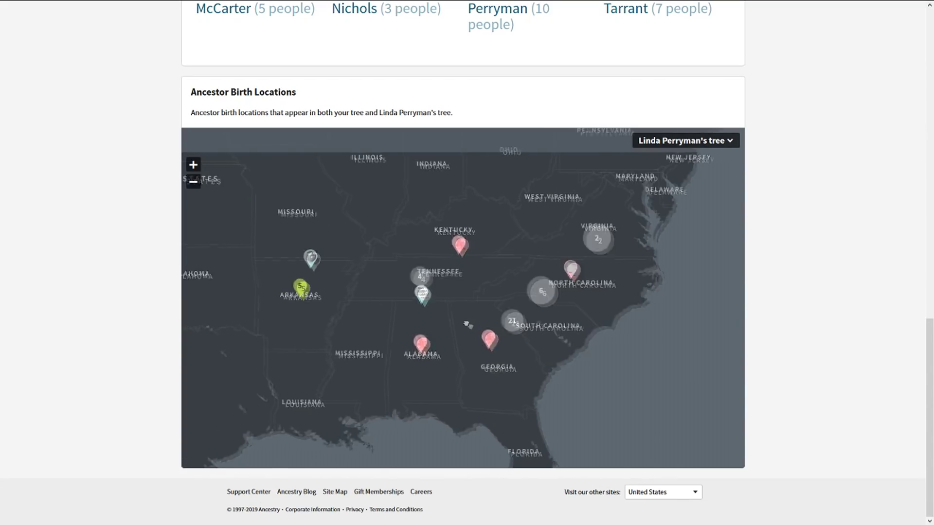
- Filter the map to your tree and inspect its birth locations across the central and eastern United States
click(681, 140)
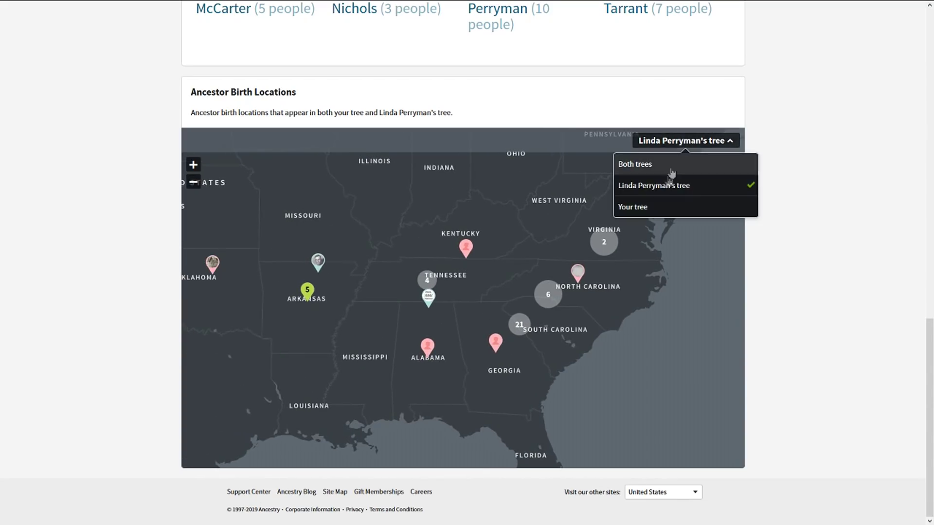
click(647, 208)
click(382, 370)
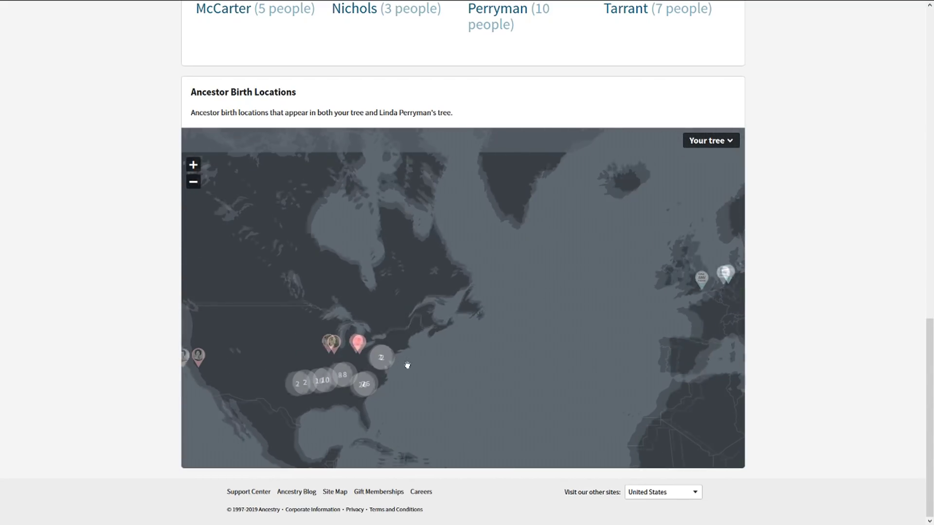
scroll(407, 367, up, 3)
scroll(484, 345, up, 1)
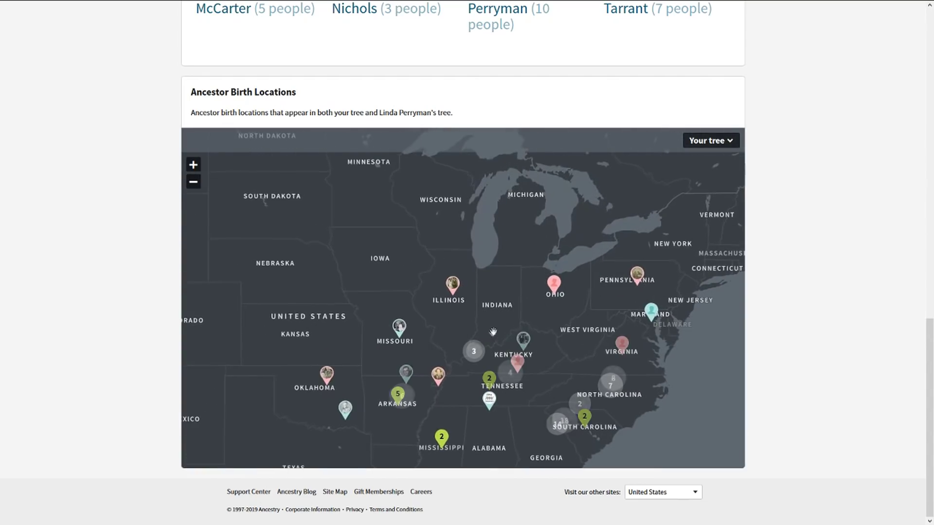
drag(300, 103, 188, 92)
drag(539, 335, 542, 310)
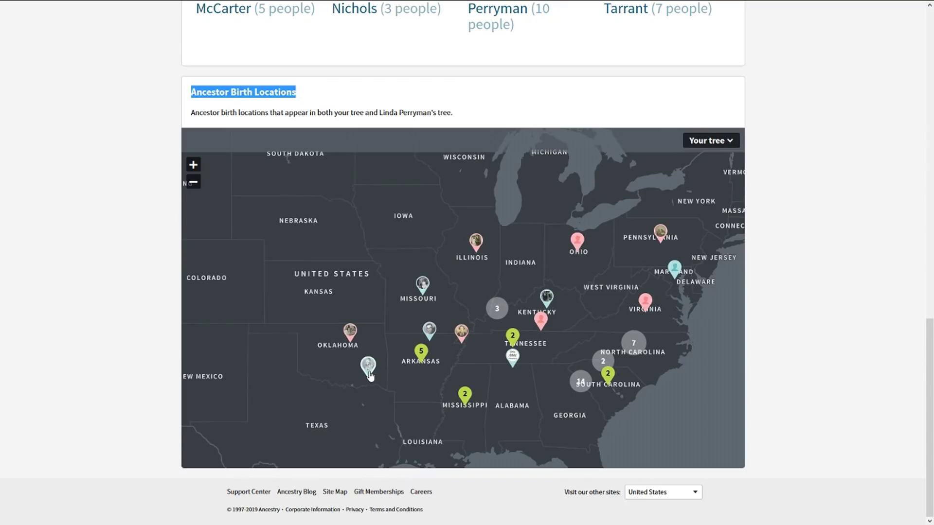
- View the ancestor born in Blytheville, Arkansas, from the northeastern Arkansas pin and return to the map
click(460, 335)
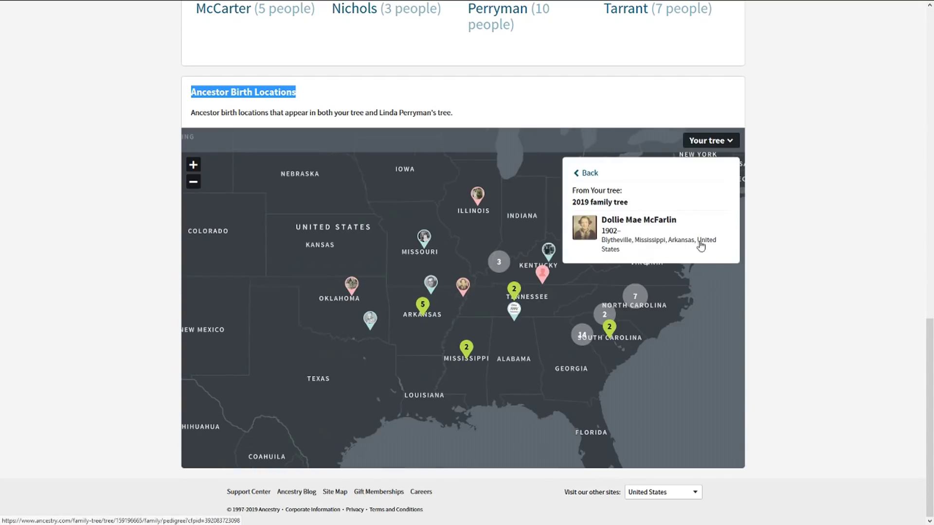
double_click(464, 304)
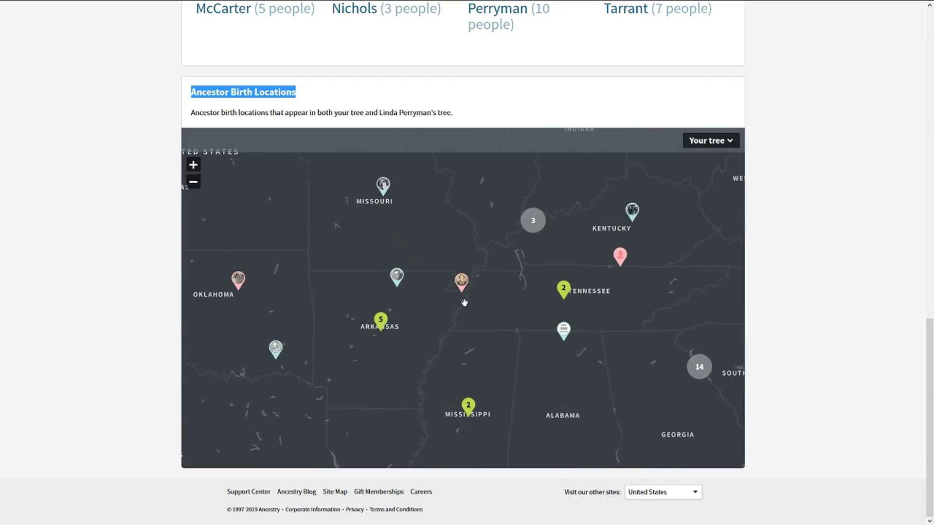
click(461, 285)
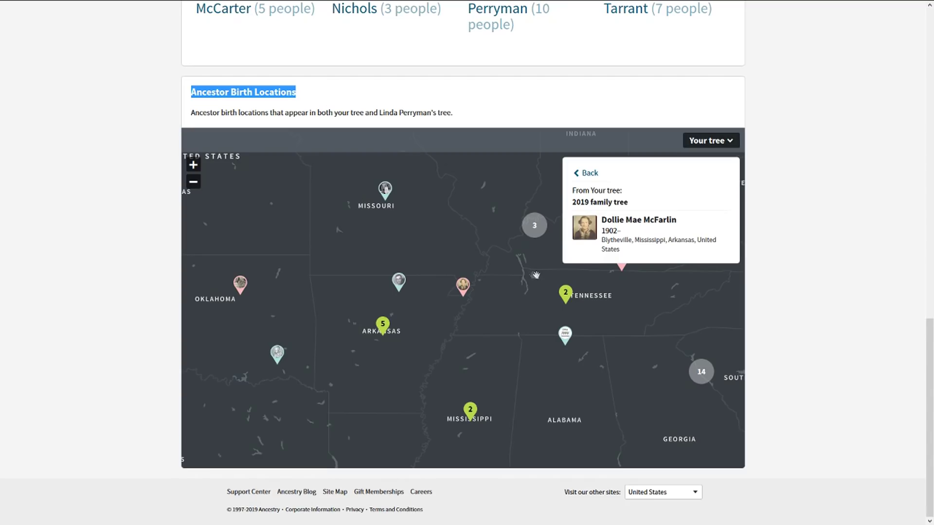
click(591, 172)
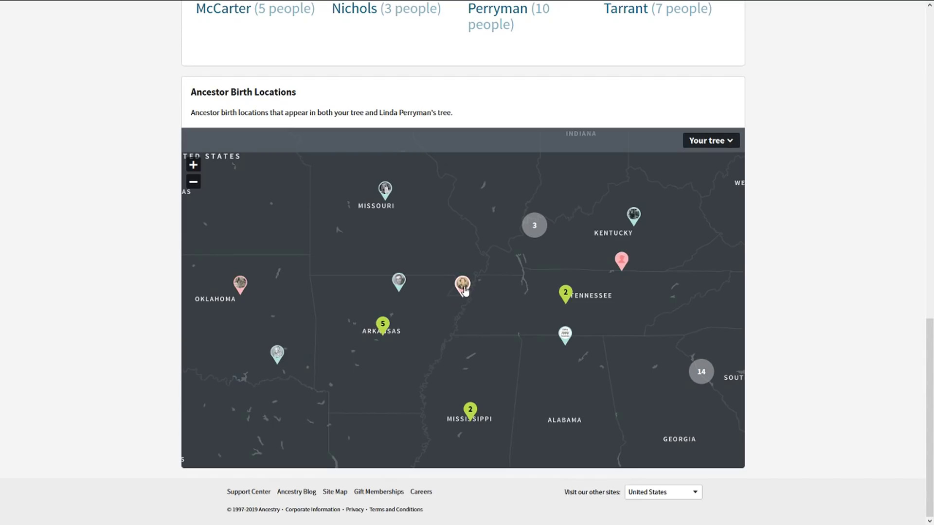
- Expand the three-person cluster in western Kentucky and view the ancestors born in Henderson
drag(483, 290, 305, 310)
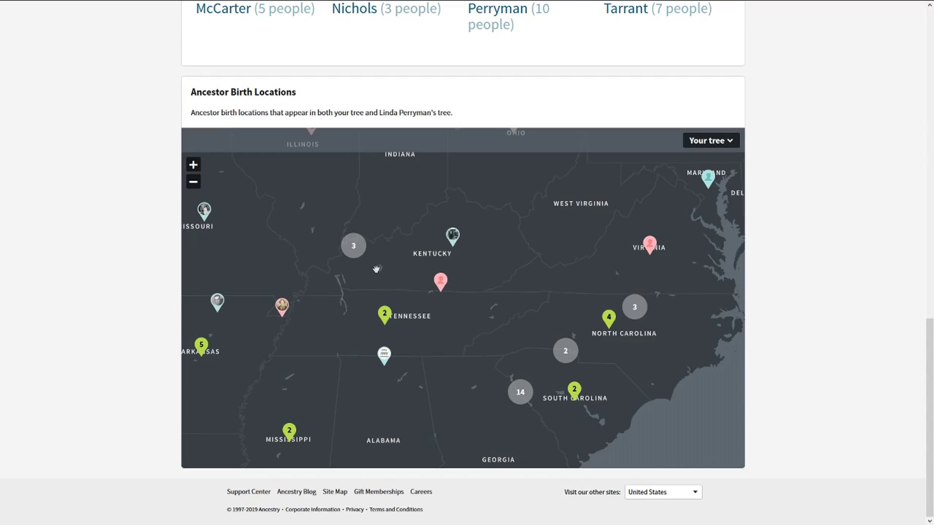
click(353, 246)
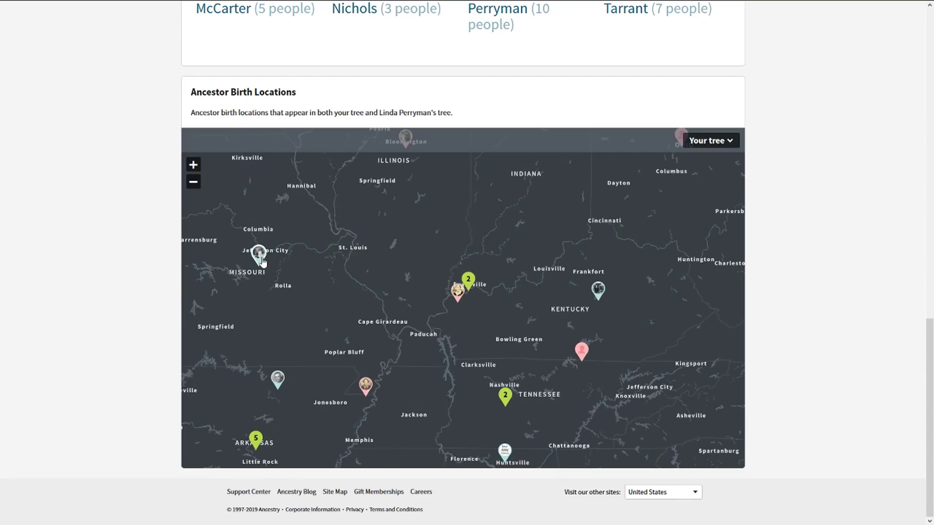
click(463, 281)
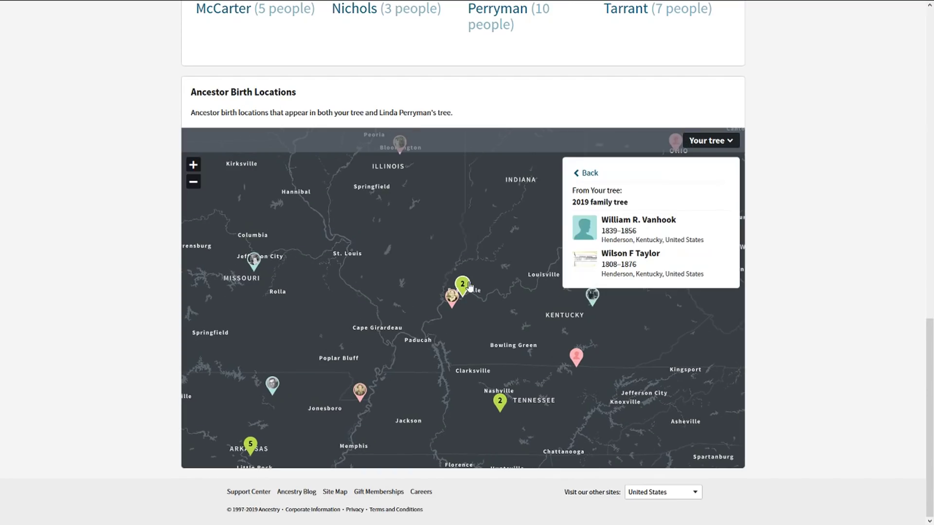
click(256, 263)
drag(257, 270, 299, 252)
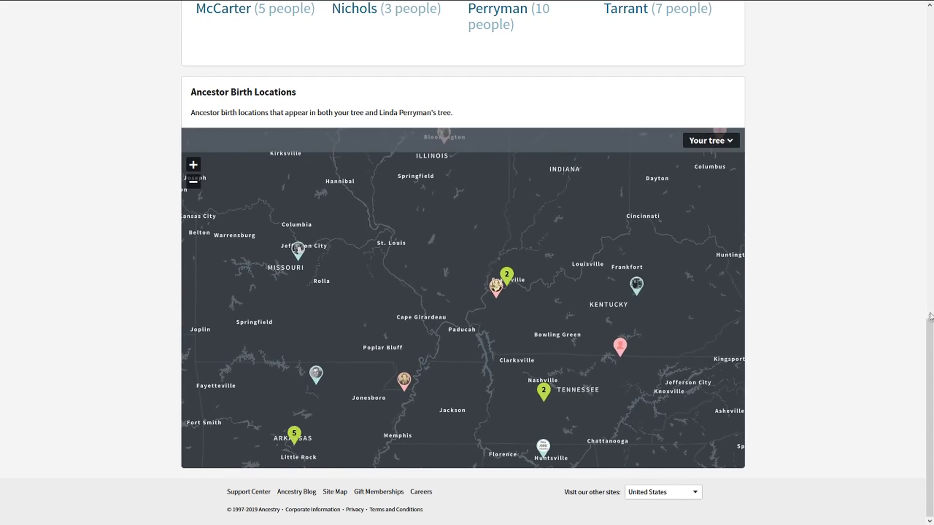
- Revisit the match's common ancestors and linked tree, and view the Blytheville ancestor on the map again
drag(931, 316, 930, 72)
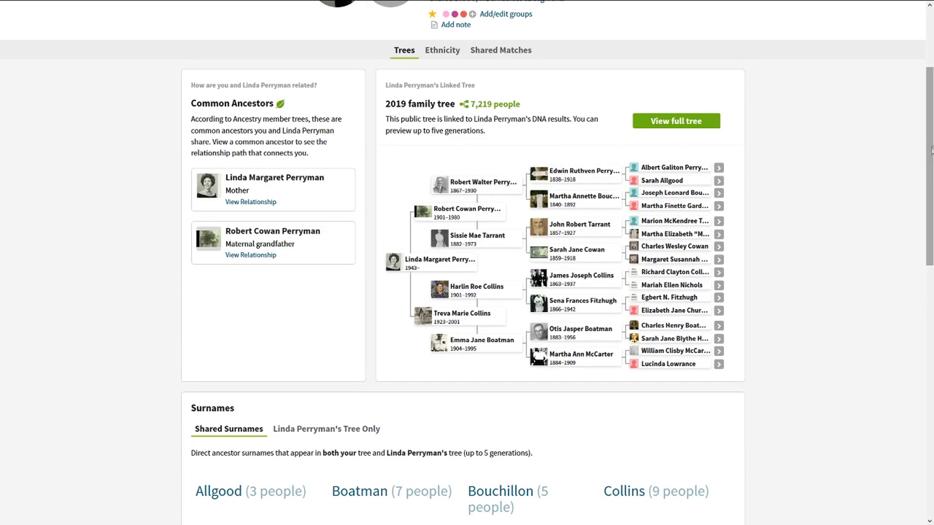
scroll(521, 393, down, 10)
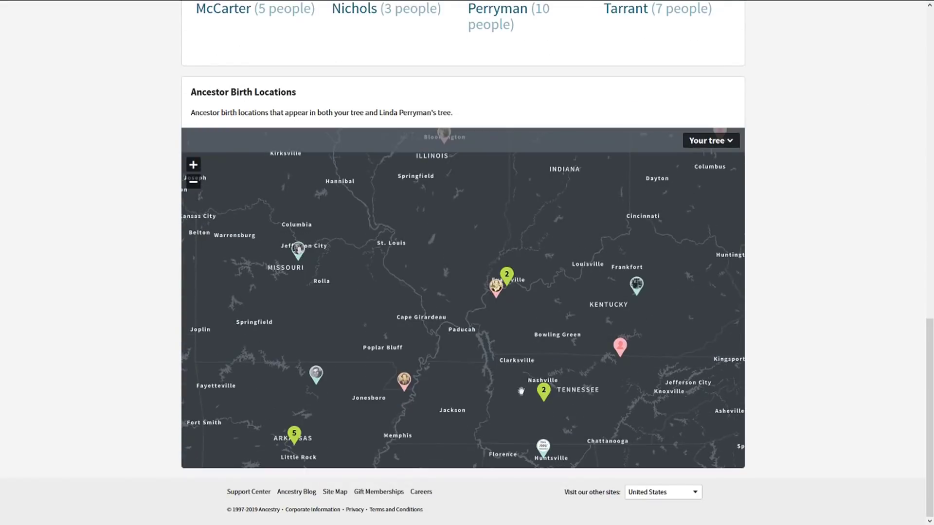
drag(521, 393, 548, 315)
click(433, 304)
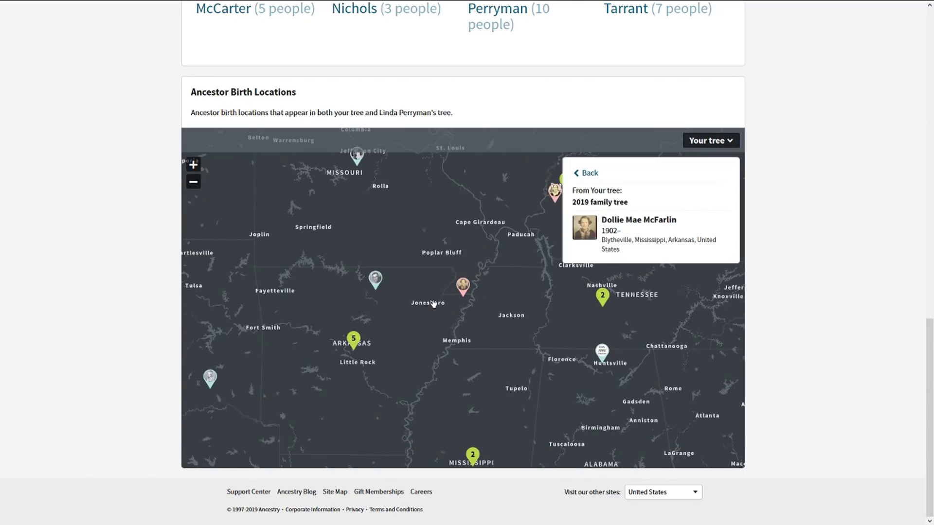
drag(459, 309, 546, 309)
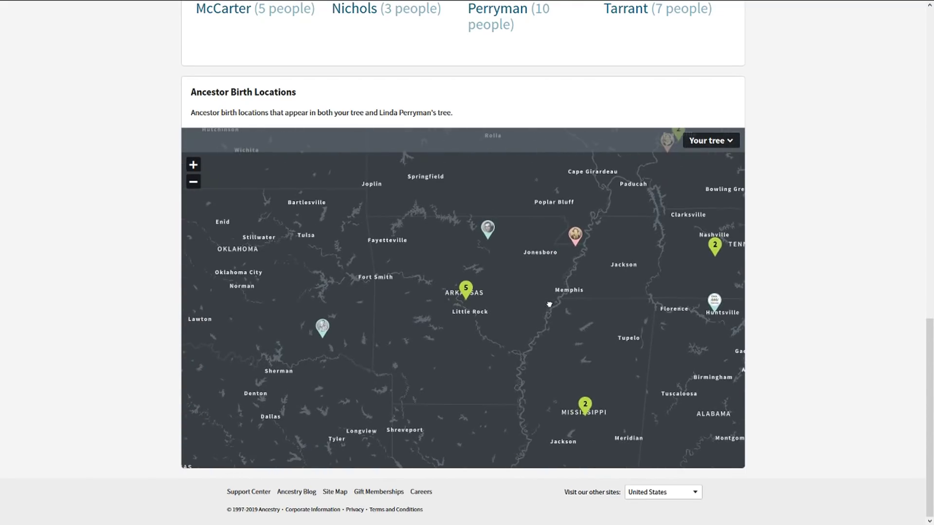
- Examine the Ancestor Birth Locations heading and your tree's pins across Oklahoma, Arkansas and Mississippi
drag(298, 94, 215, 93)
click(289, 91)
drag(267, 296, 515, 286)
drag(657, 251, 376, 285)
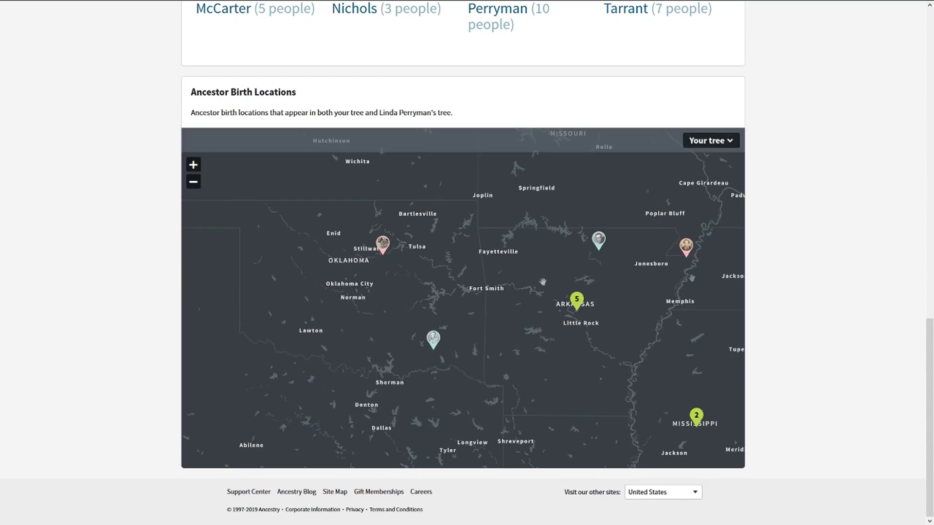
- Open the Blytheville-born ancestor's pedigree from the map, view their profile facts, and return to the pedigree
click(687, 247)
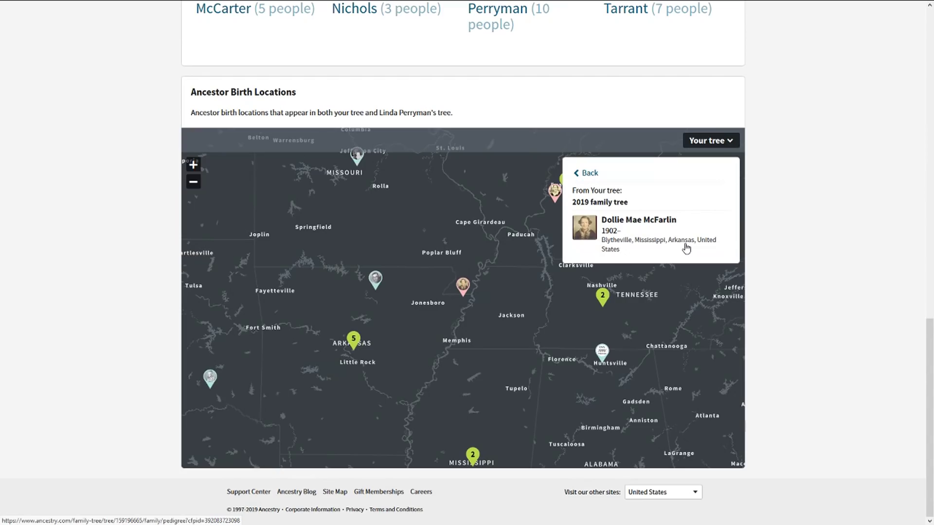
click(663, 227)
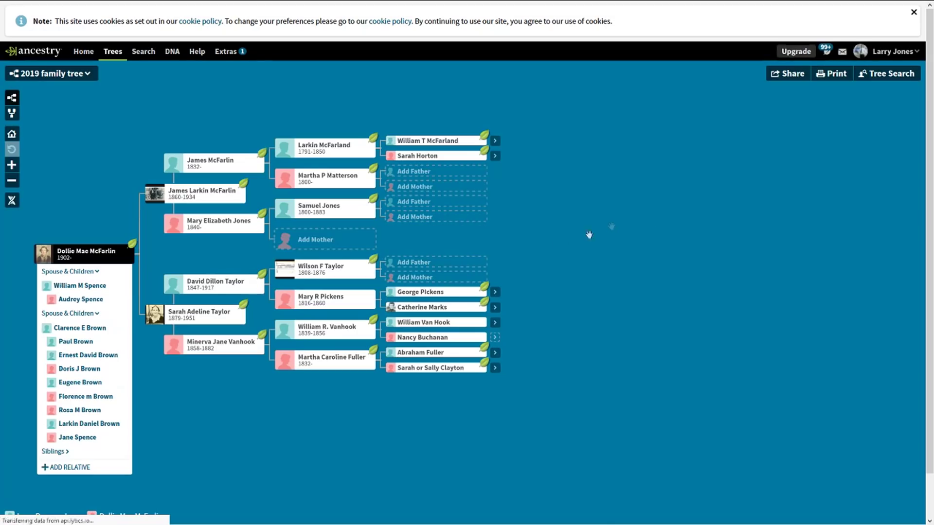
click(92, 256)
click(101, 324)
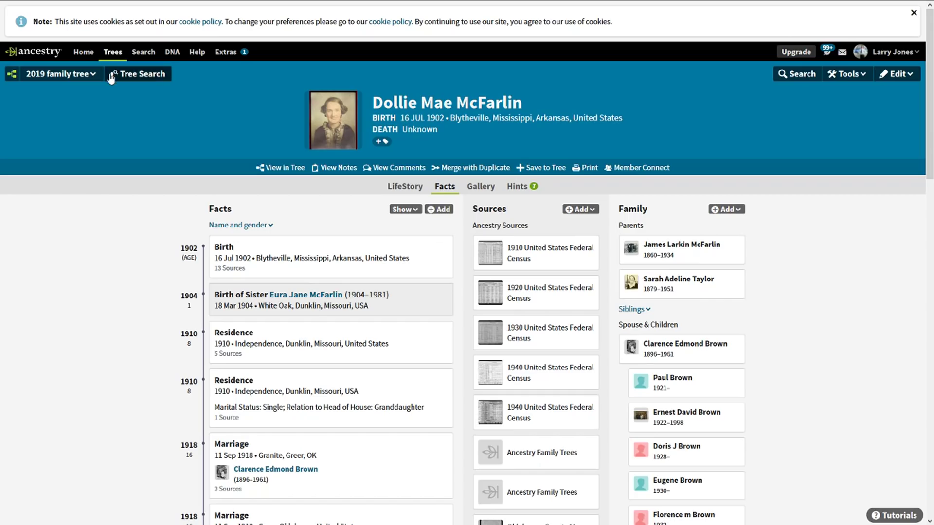
mouse_move(26, 4)
click(10, 26)
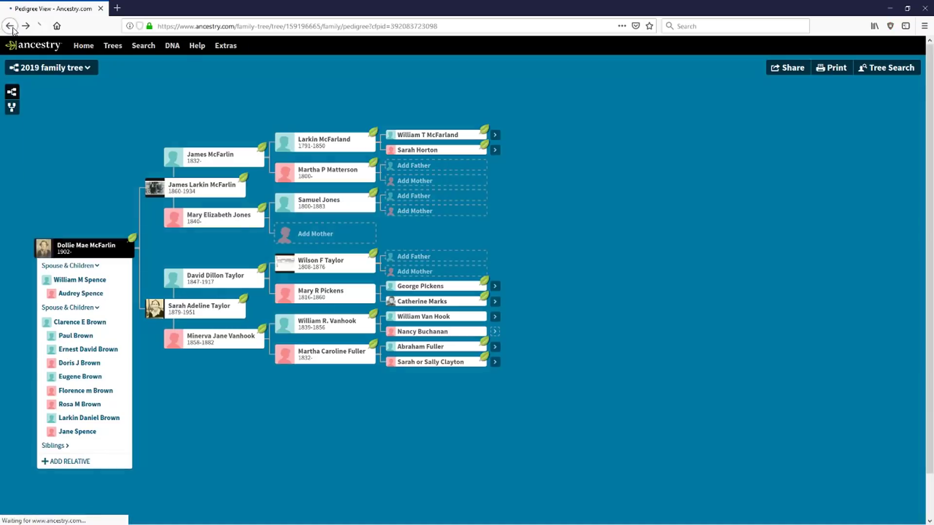
- Return to the DNA matches list, open the starred Parent/Child match, and view the maternal grandfather's full pedigree from the linked tree
click(10, 26)
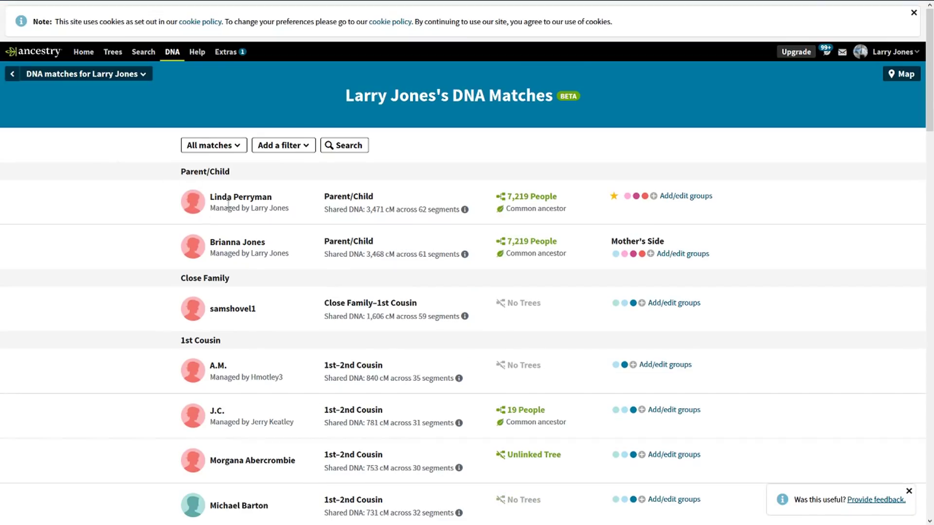
click(232, 204)
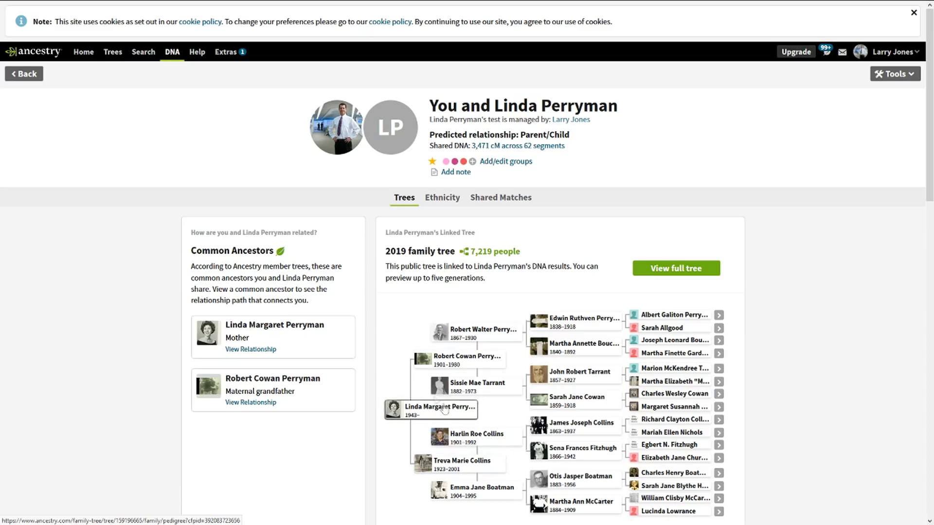
click(486, 363)
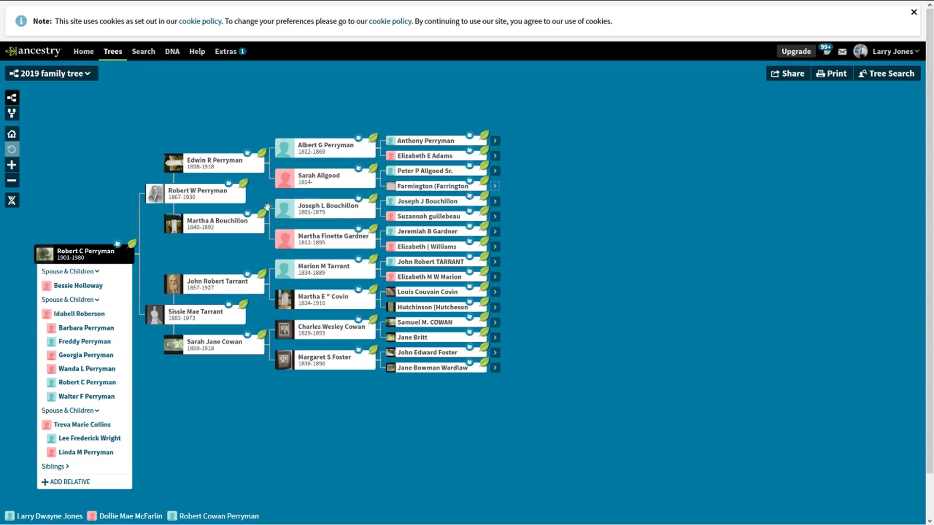
- Refocus the pedigree on the maternal grandfather's last-listed daughter and expand her second-to-last great-great-grandparent's branch, extending its uppermost line further back
click(88, 454)
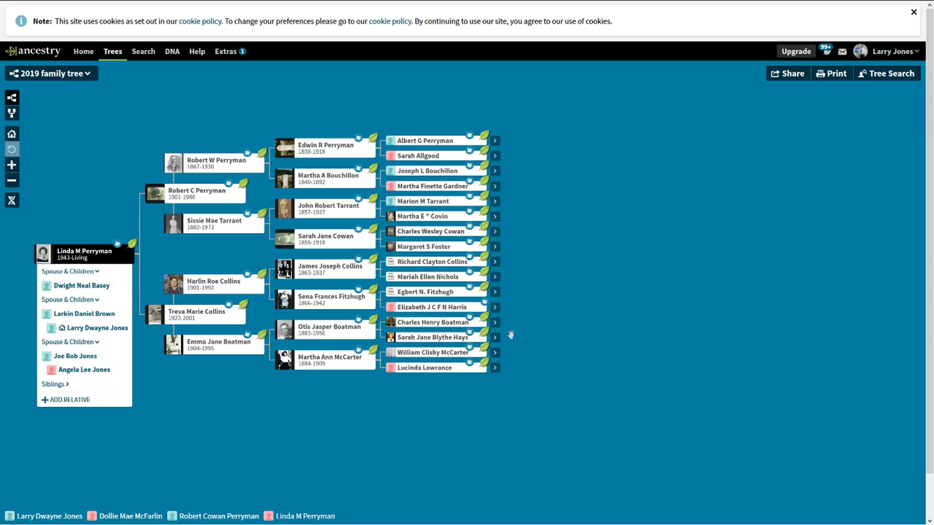
click(496, 354)
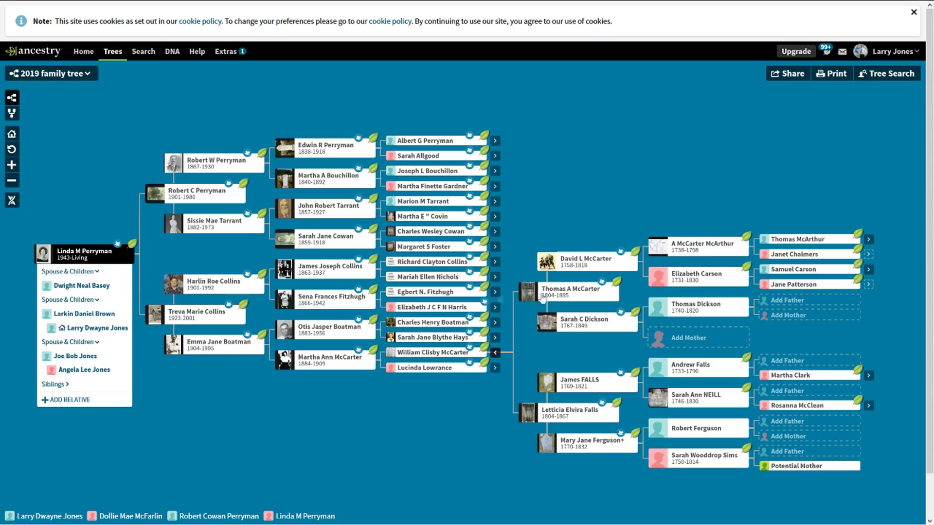
click(868, 238)
drag(389, 174, 718, 181)
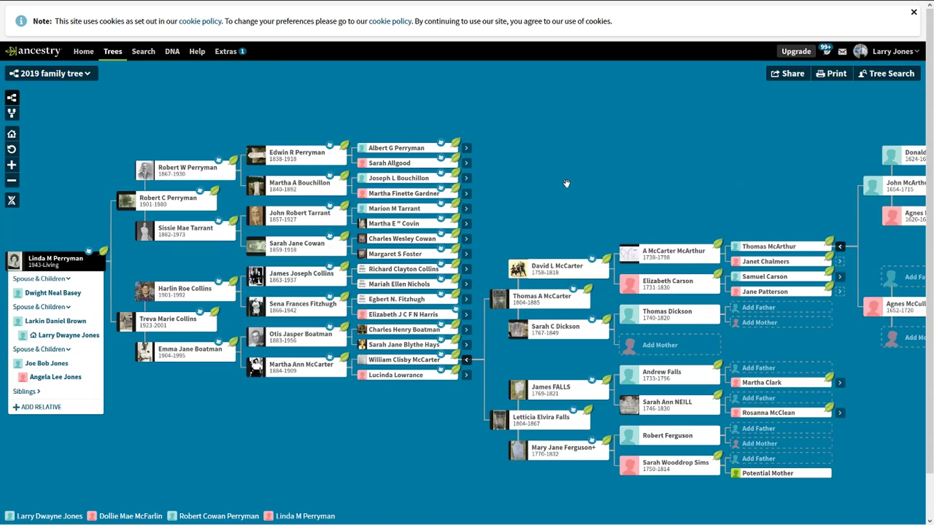